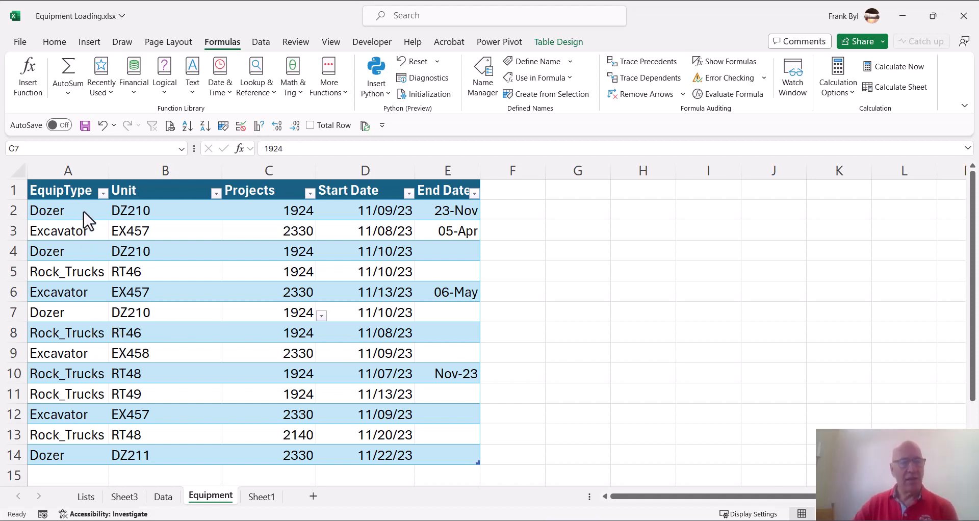
# - Add a new blank row 15 at the end of the equipment table
pyautogui.scroll(-1, 86, 219)
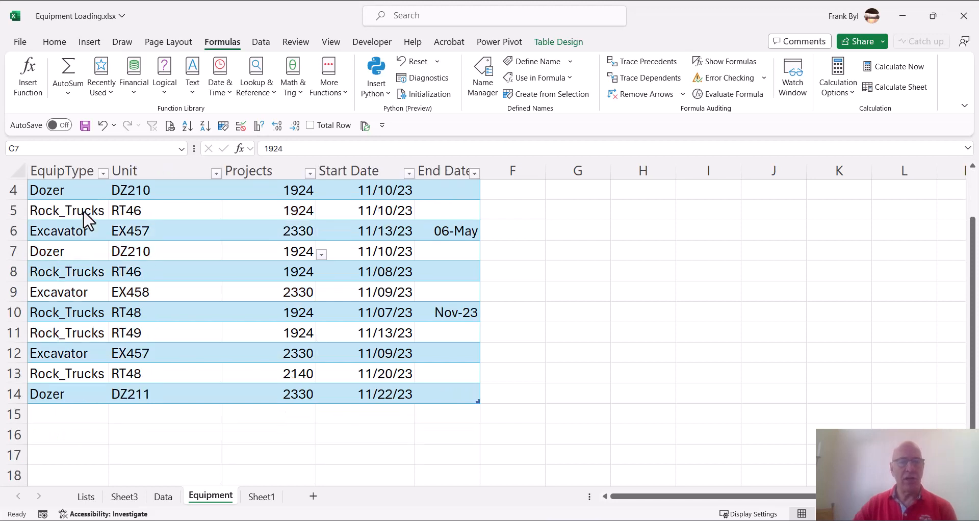
pyautogui.click(98, 392)
pyautogui.press('Tab')
pyautogui.press('Tab')
pyautogui.press('Tab')
pyautogui.press('Tab')
pyautogui.press('Tab')
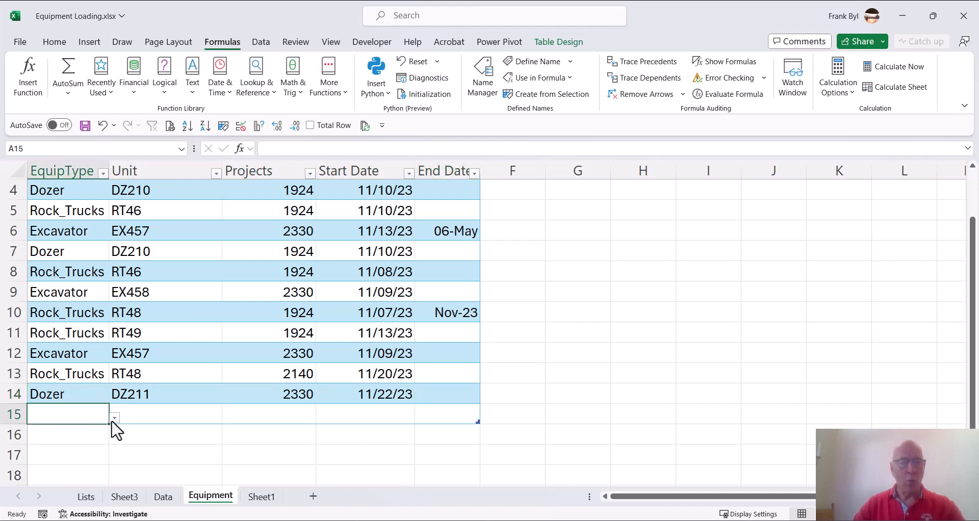
# - Choose Rock_Trucks as the equipment type and RT48 as the unit in row 15
pyautogui.click(113, 420)
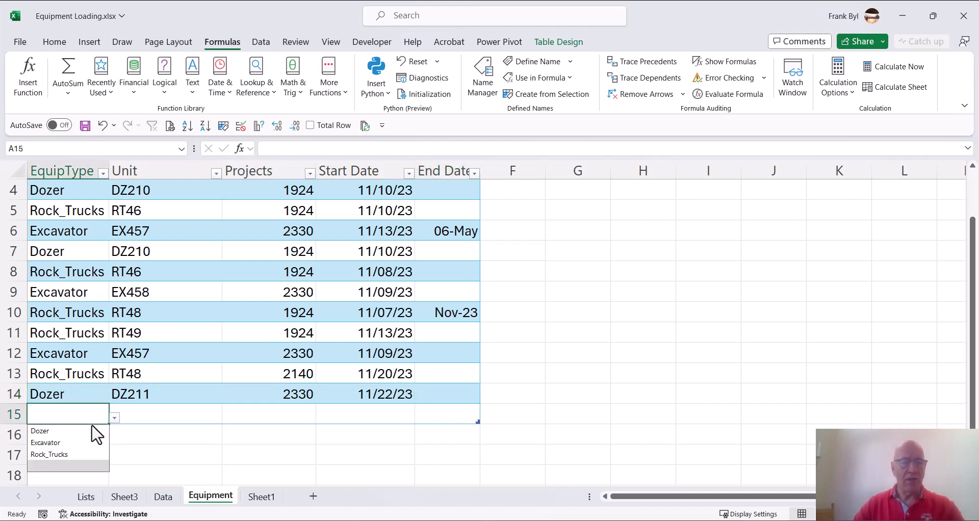
pyautogui.click(63, 455)
pyautogui.click(161, 416)
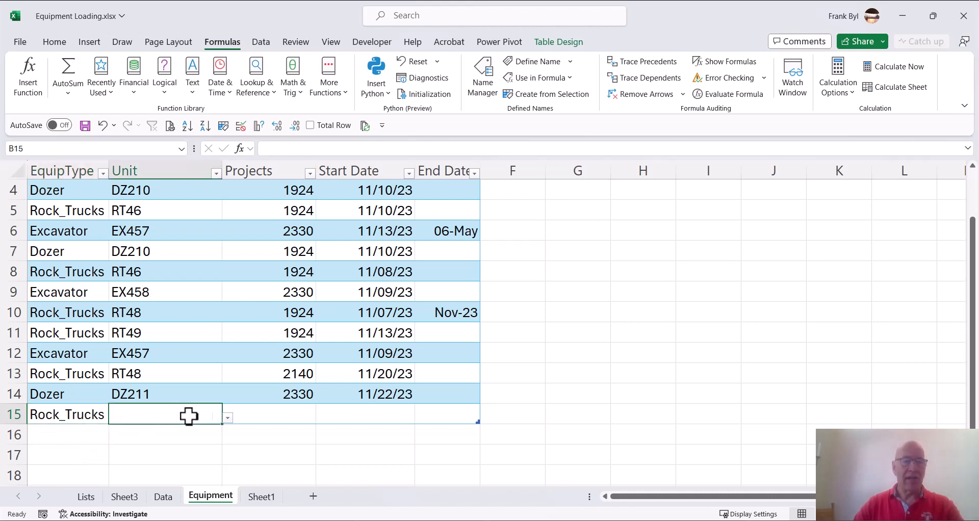
pyautogui.click(227, 419)
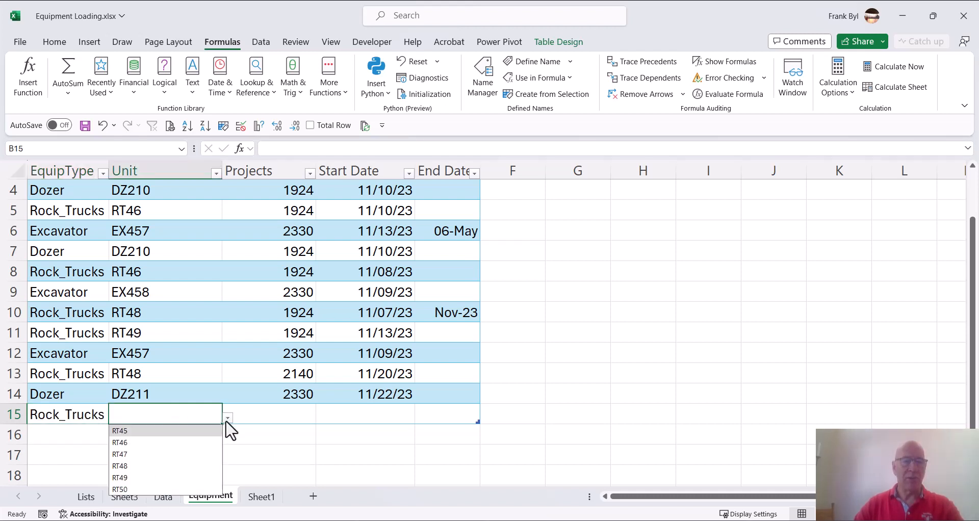
pyautogui.click(138, 466)
# - Change row 15's equipment type to Dozer and its unit to DZ211
pyautogui.click(86, 413)
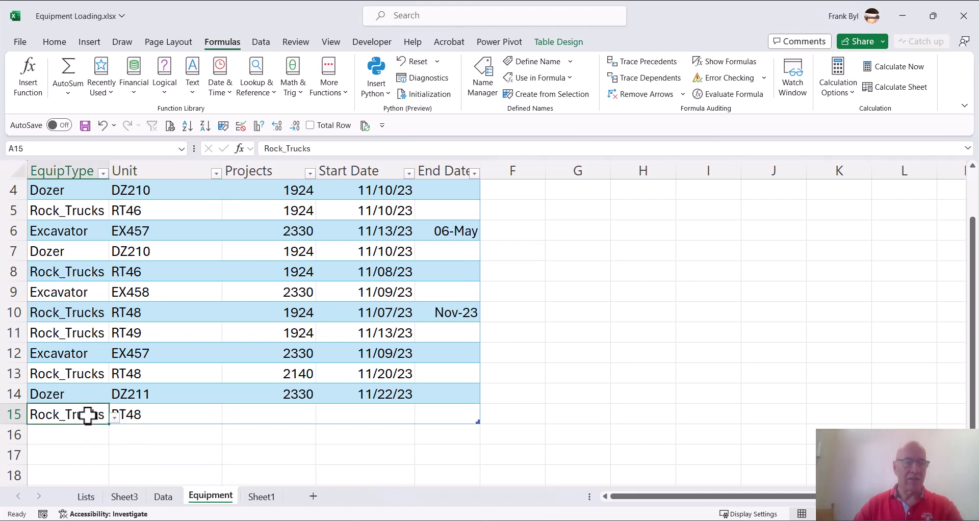
pyautogui.click(115, 417)
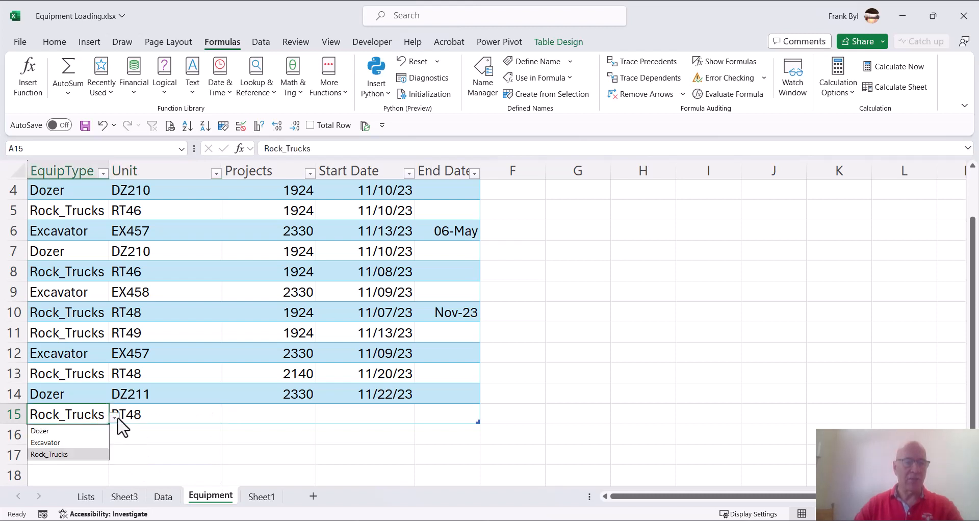
pyautogui.click(76, 431)
pyautogui.click(160, 415)
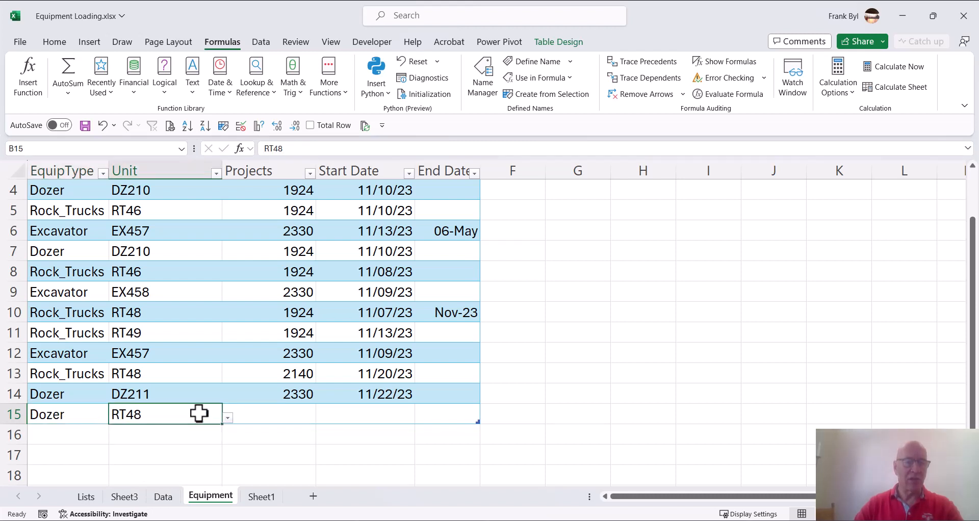
pyautogui.click(229, 418)
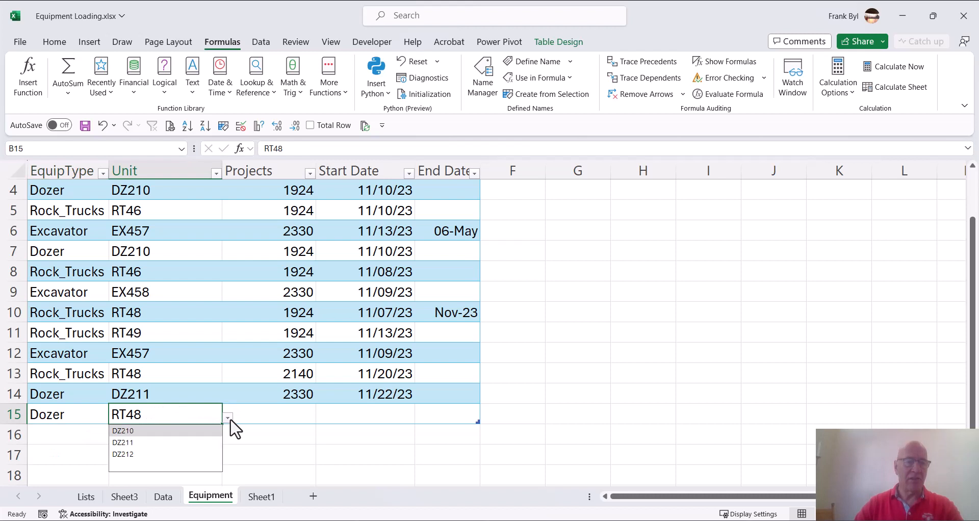
pyautogui.click(150, 444)
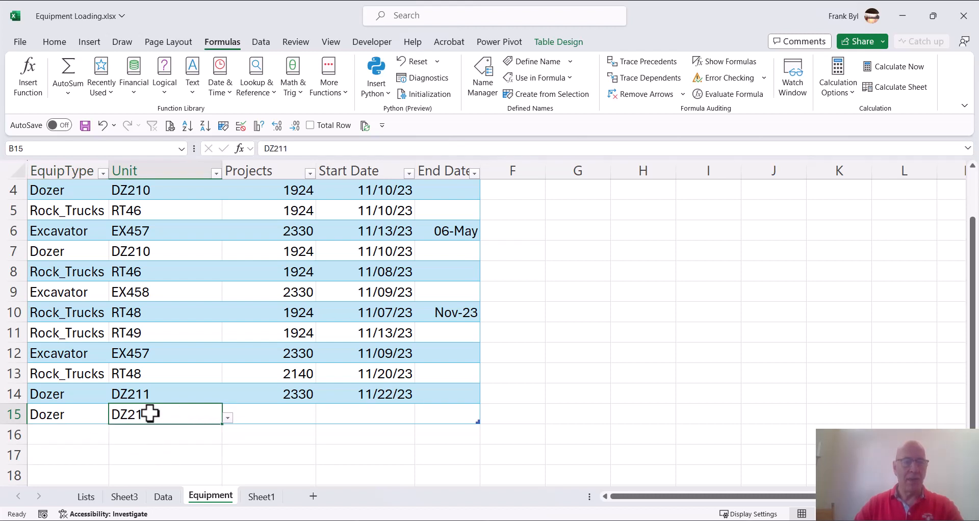
# - Assign row 15 to project 1924 and enter 12/1 as its start date
pyautogui.click(282, 411)
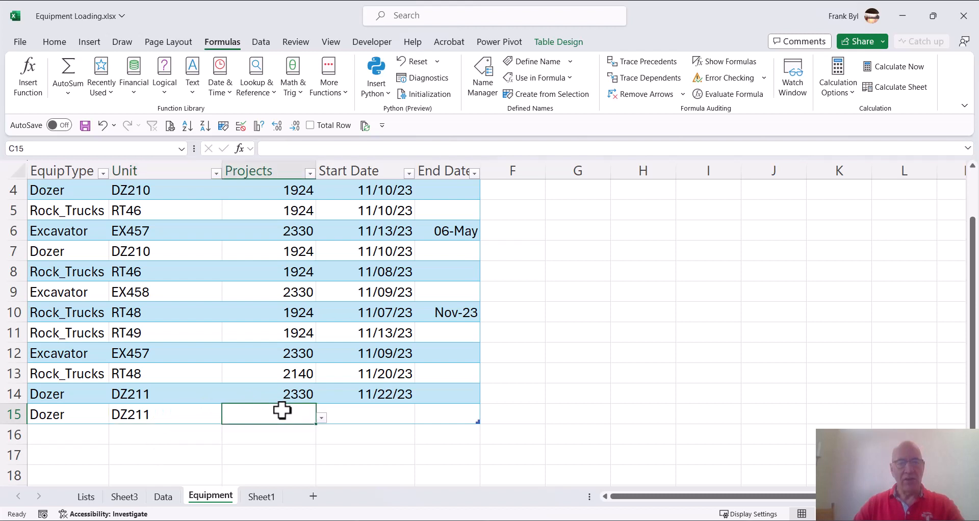
pyautogui.click(322, 418)
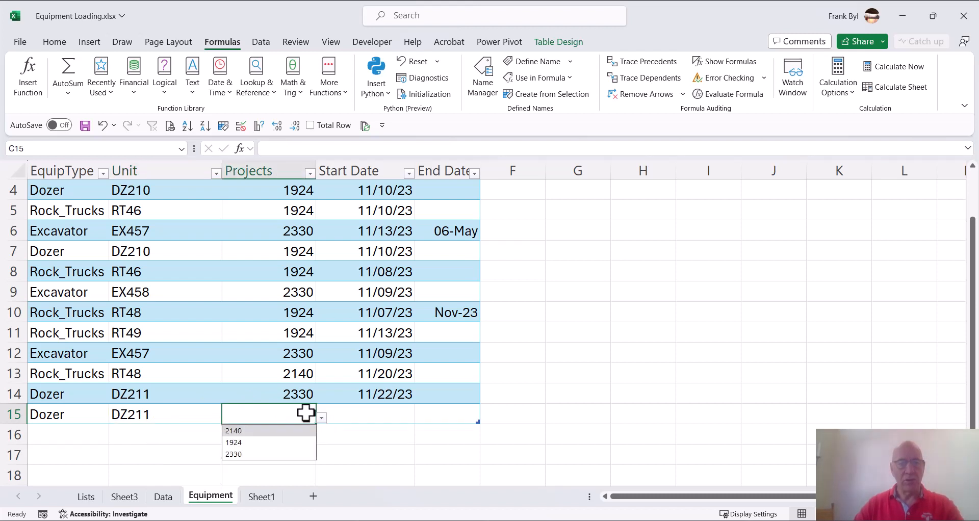
pyautogui.click(255, 443)
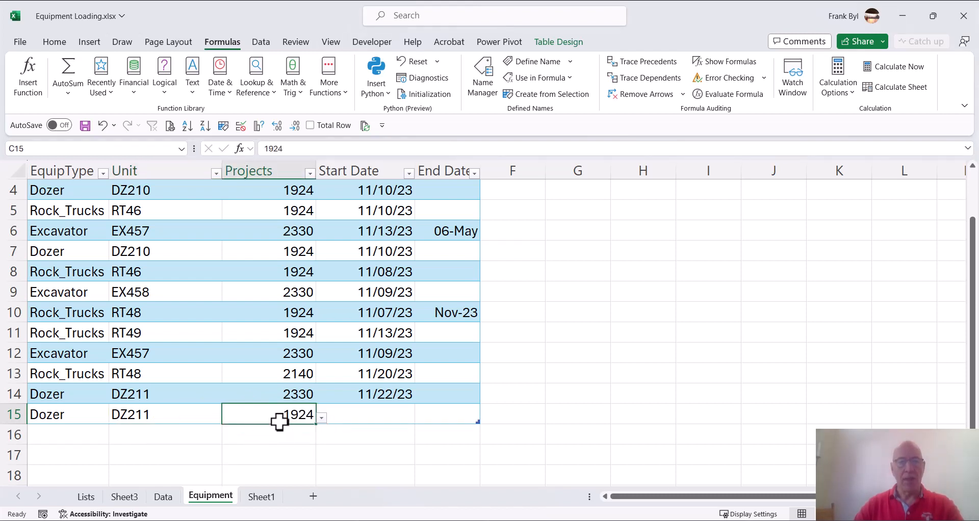
pyautogui.click(375, 412)
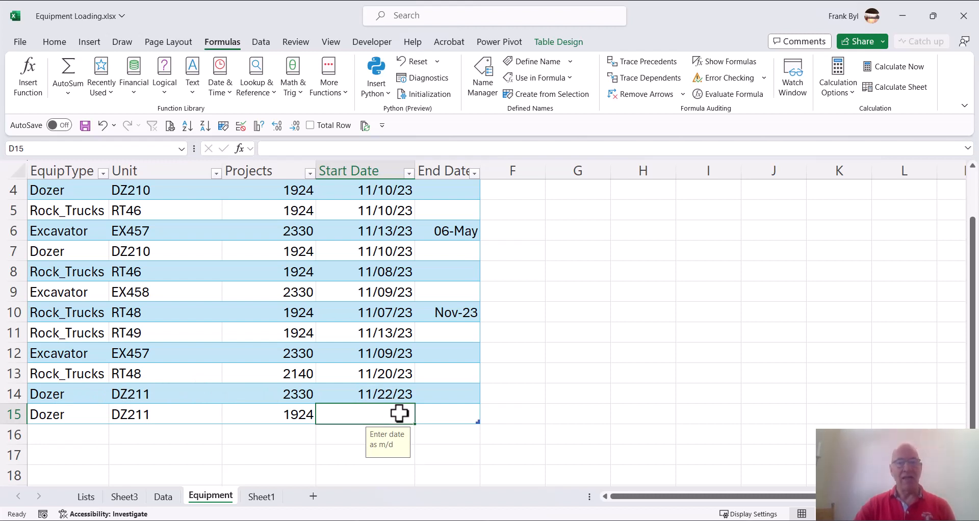
pyautogui.click(460, 392)
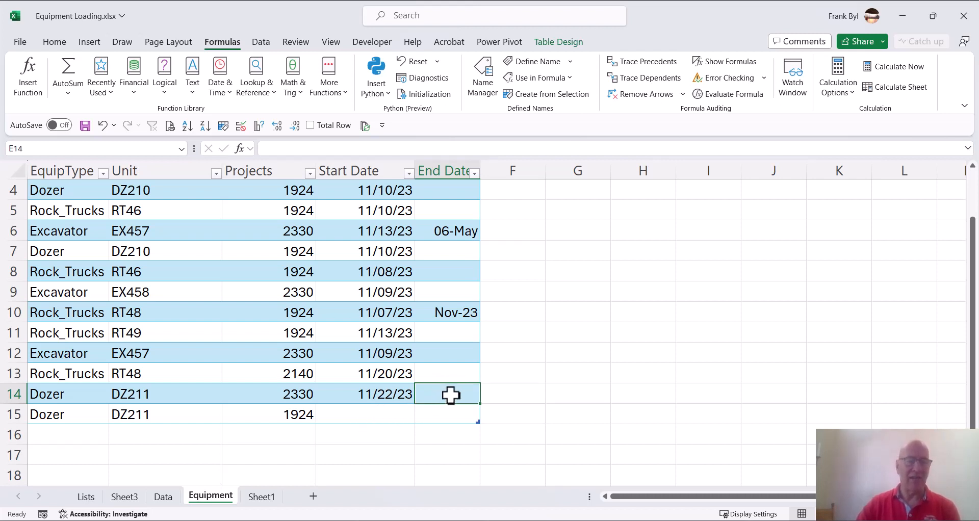
pyautogui.click(382, 416)
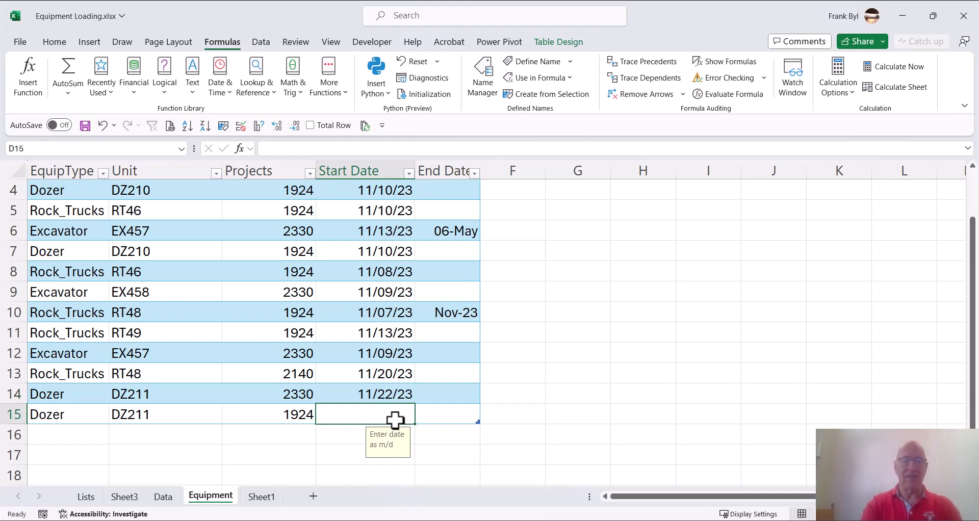
pyautogui.write('12/1')
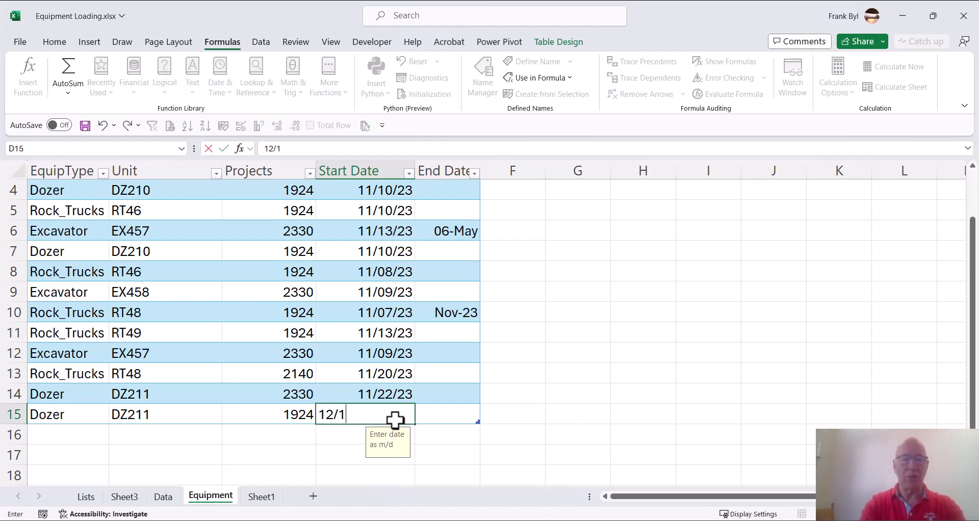
pyautogui.press('Return')
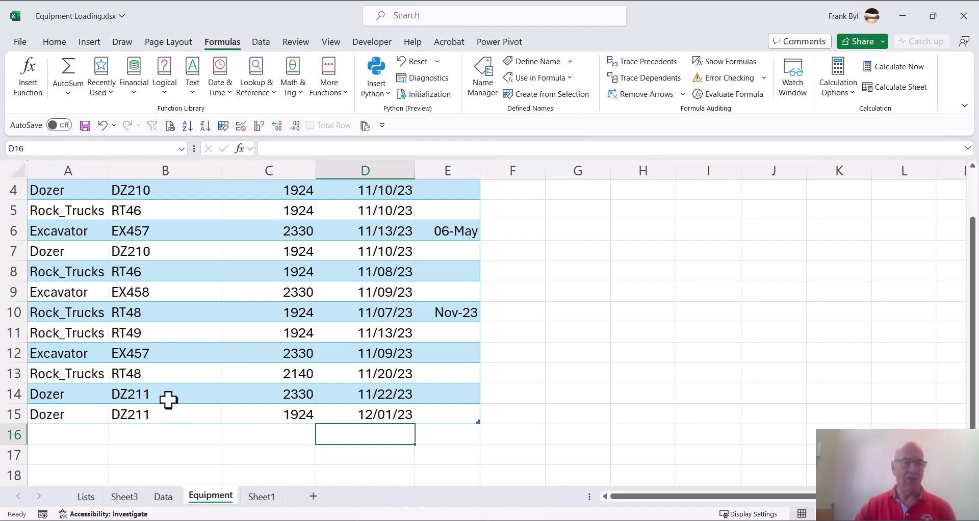
# - Add a table column headed "Available" in F1, directly after End Date
pyautogui.scroll(1, 168, 401)
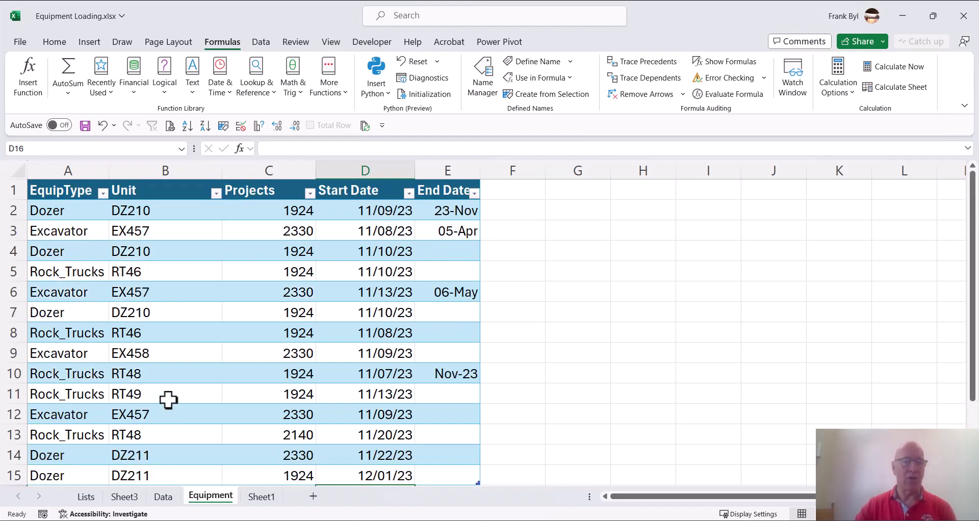
pyautogui.scroll(-1, 169, 400)
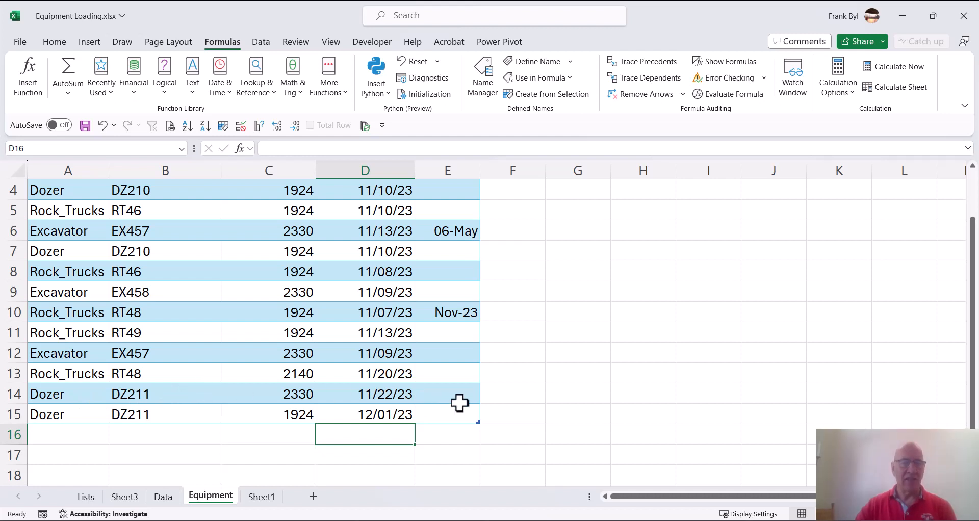
pyautogui.scroll(1, 459, 403)
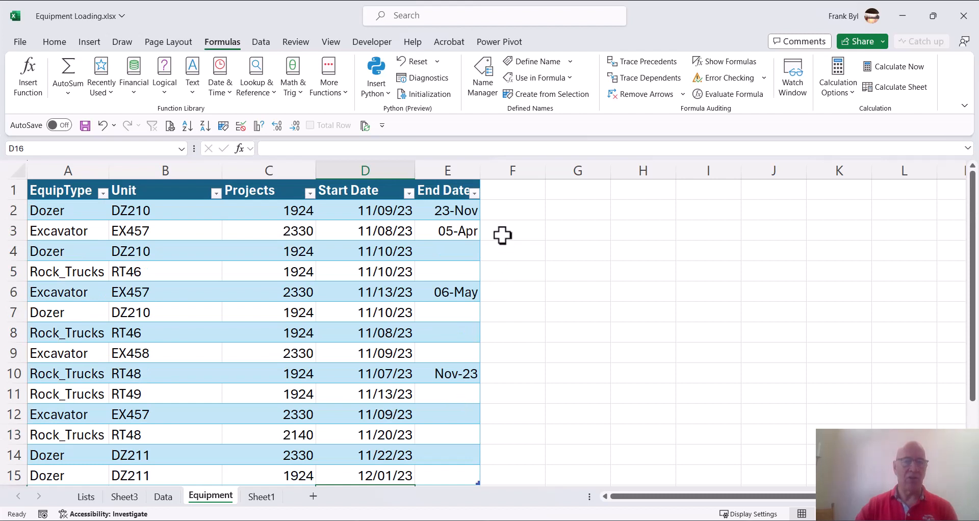
pyautogui.click(504, 189)
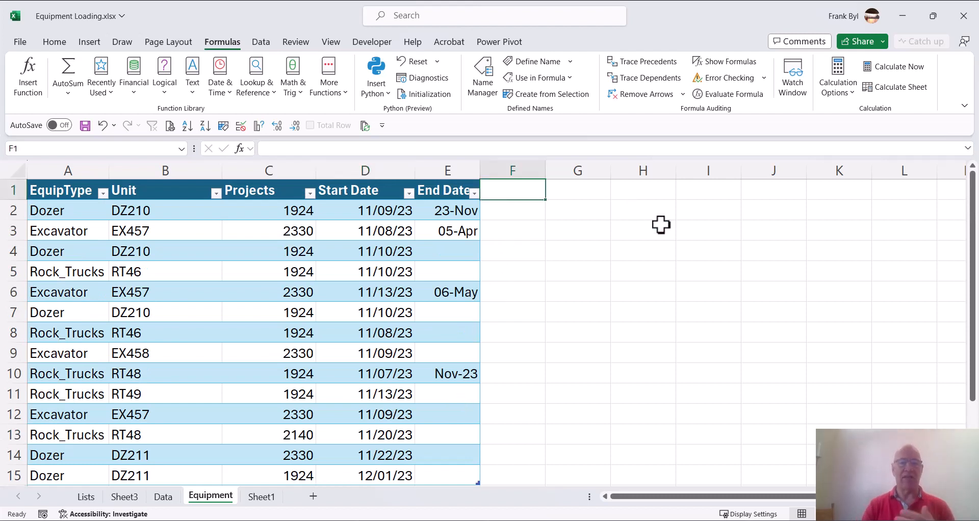
pyautogui.write('Available')
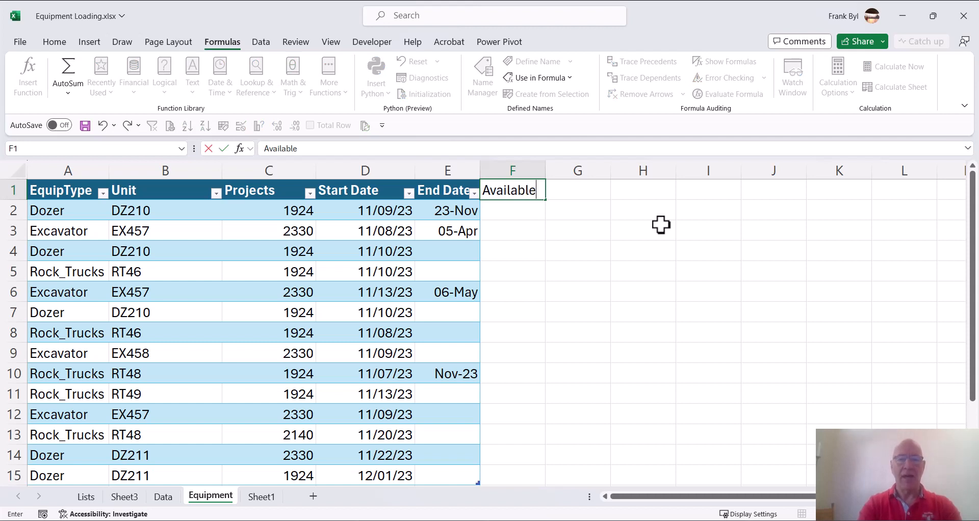
pyautogui.press('Return')
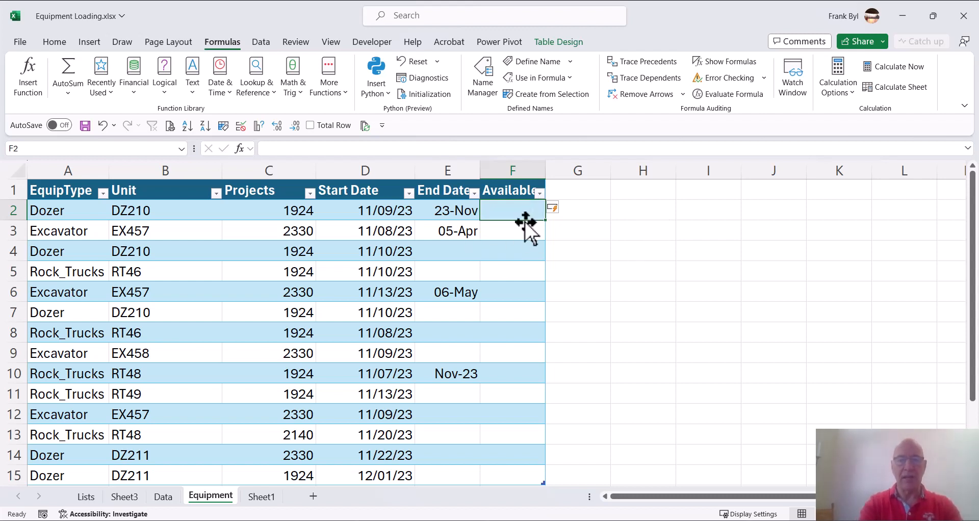
# - Fill the Available column with the formula =ISBLANK(E2), entered in F2, to test for an empty end date
pyautogui.write('=is')
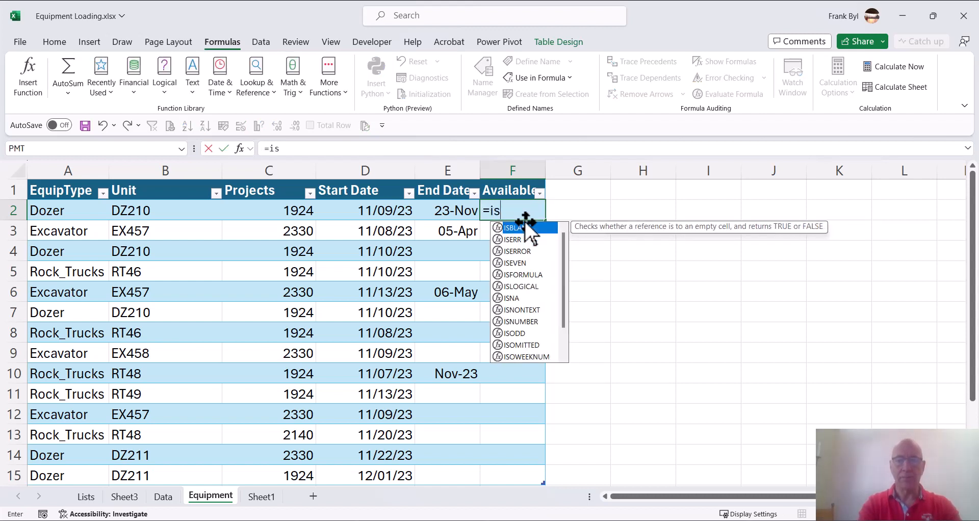
pyautogui.press('Tab')
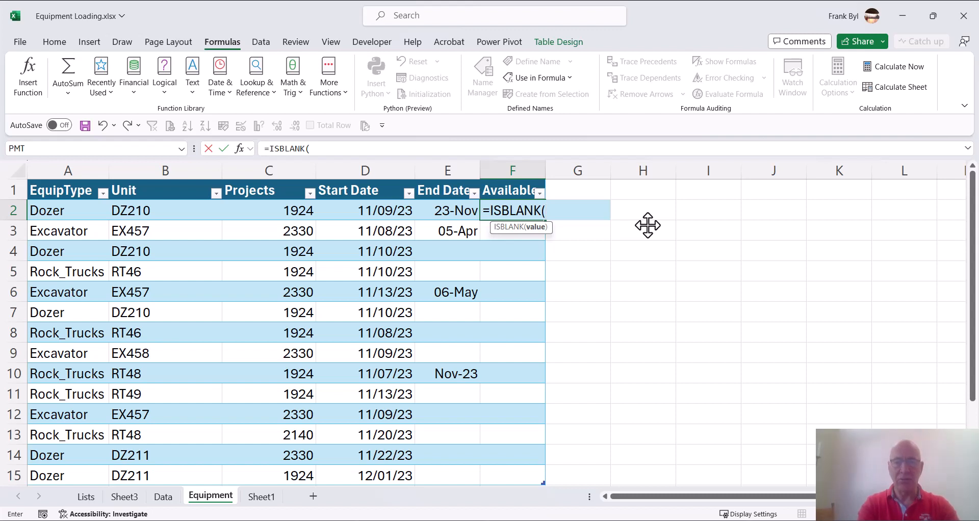
pyautogui.write('e')
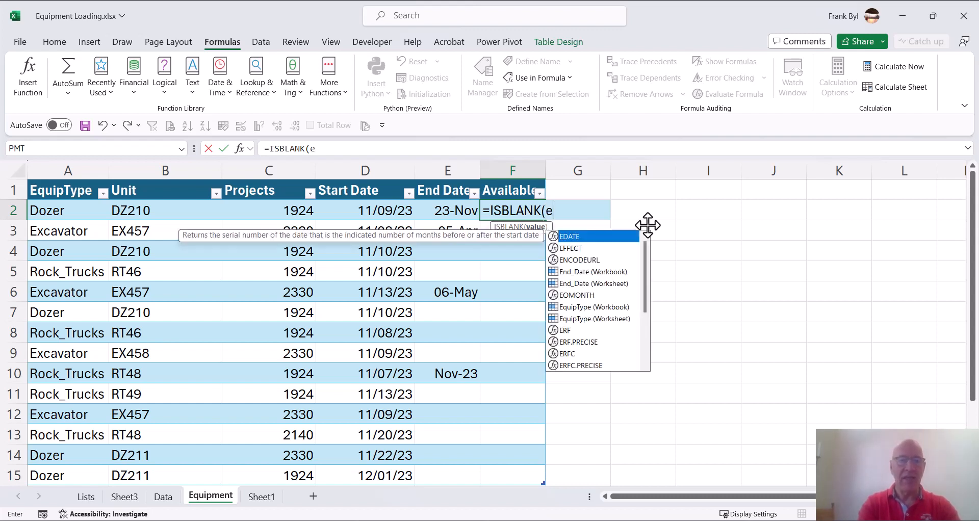
pyautogui.write('2)')
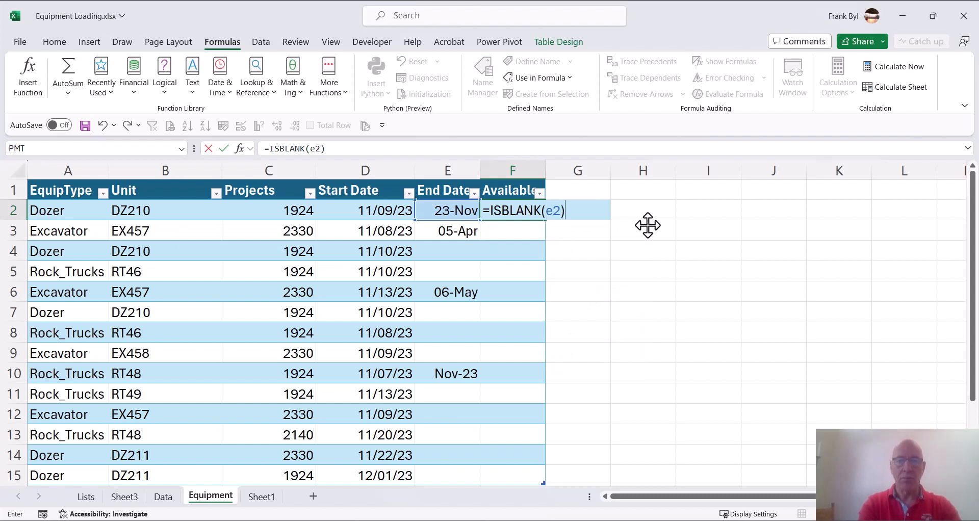
pyautogui.press('Return')
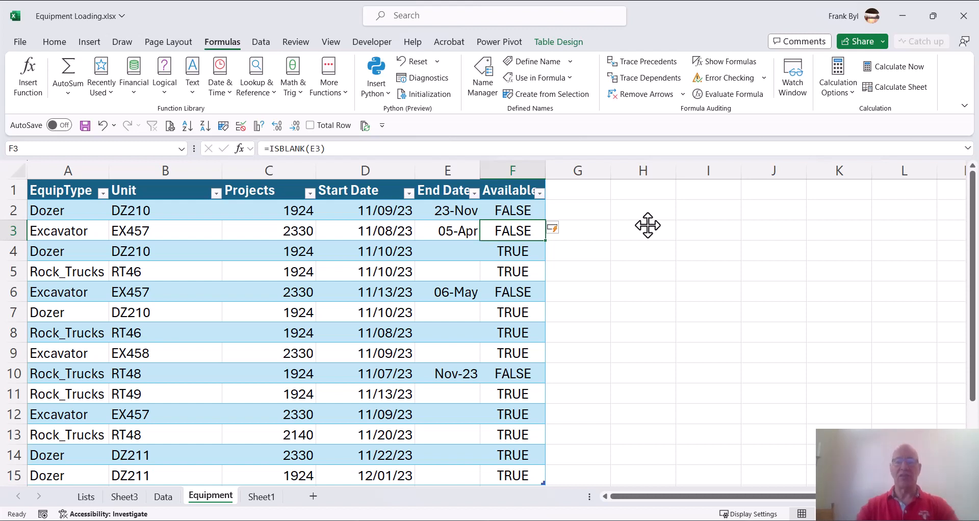
# - Add another table column headed "countifs" in G1, next to Available
pyautogui.click(571, 191)
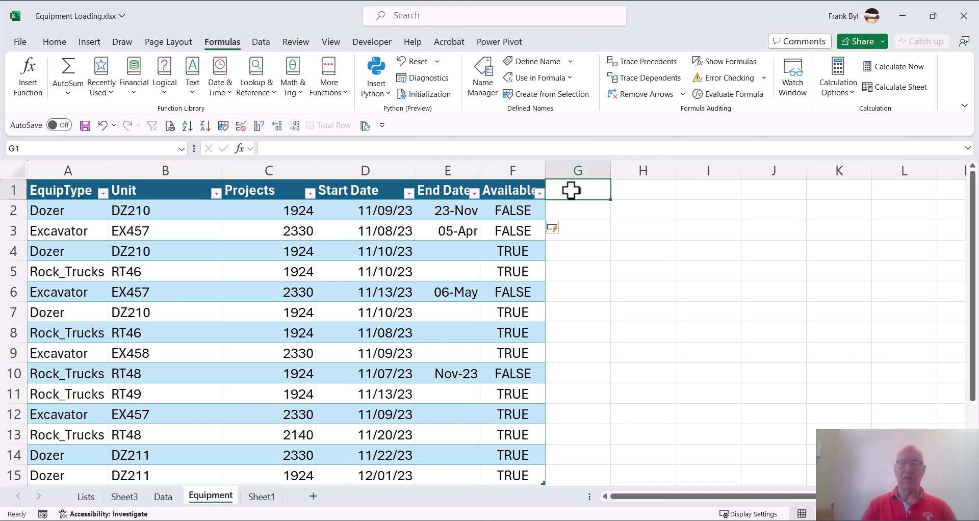
pyautogui.write('count')
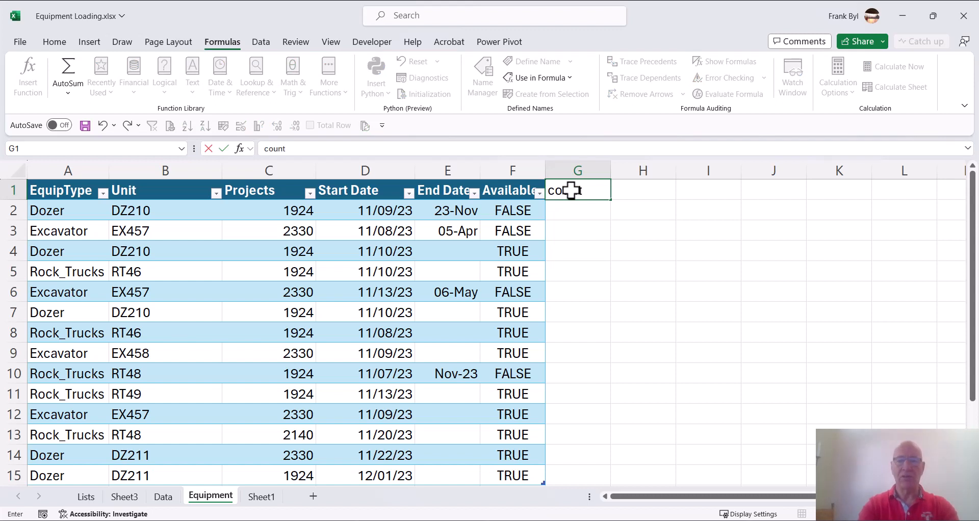
pyautogui.write('ifs')
pyautogui.press('Return')
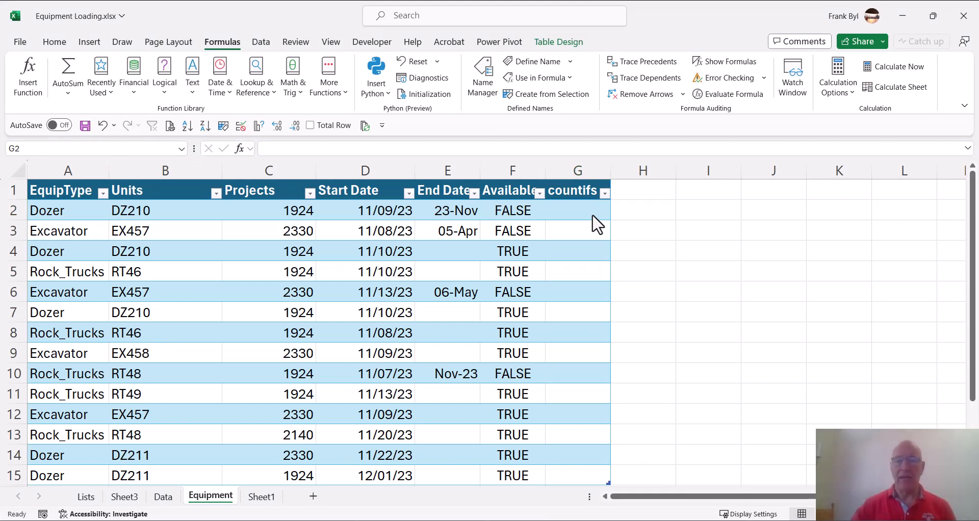
# - Go to the named range Units to check which cells it covers
pyautogui.click(568, 217)
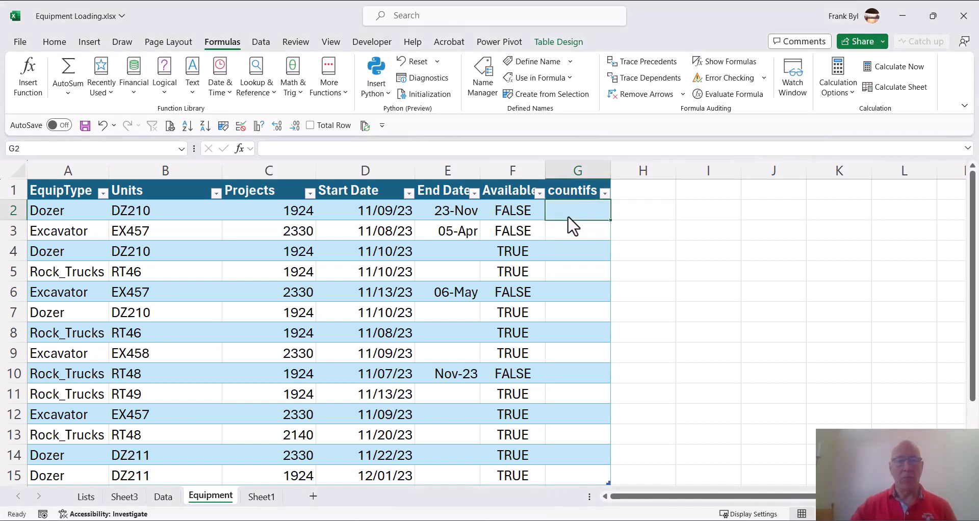
pyautogui.click(182, 150)
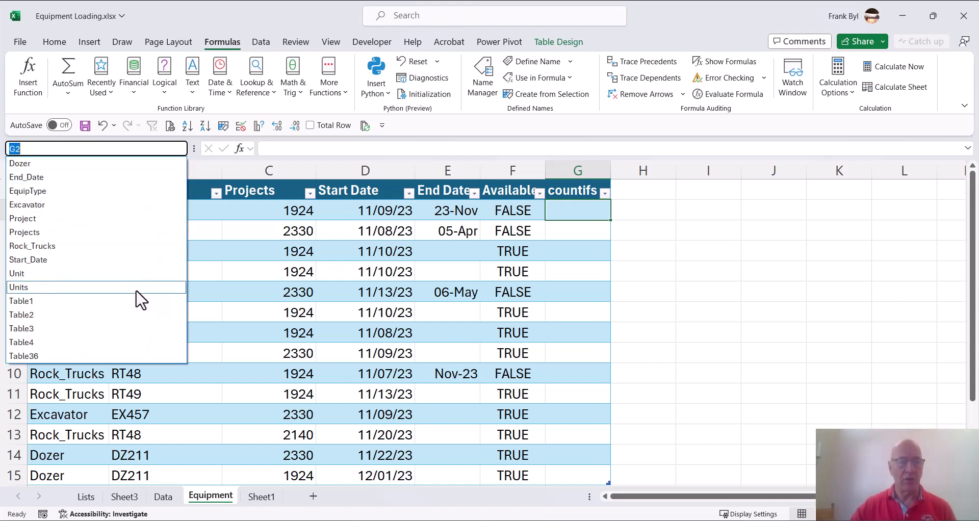
pyautogui.click(68, 288)
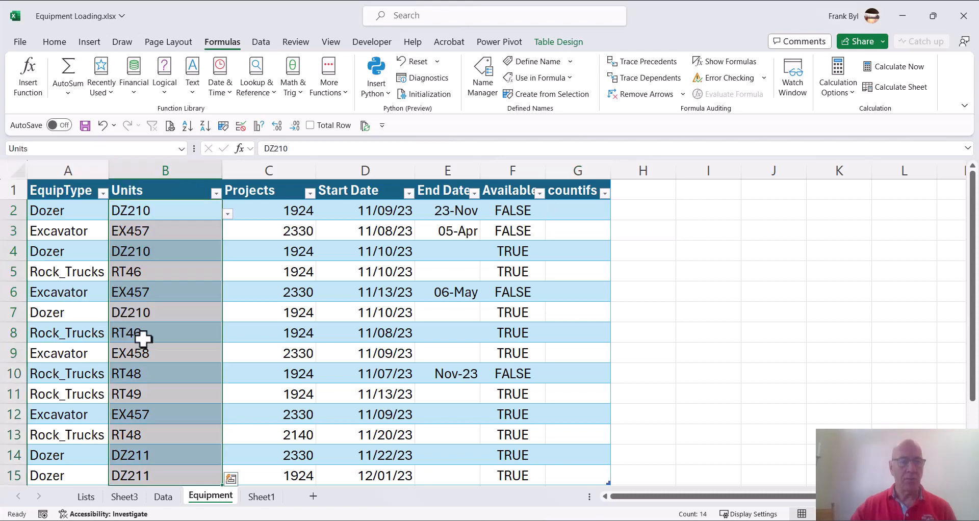
# - Fill the countifs column with the formula =COUNTIFS(units,b2), entered in G2, to count each unit's records
pyautogui.click(583, 209)
pyautogui.write('=')
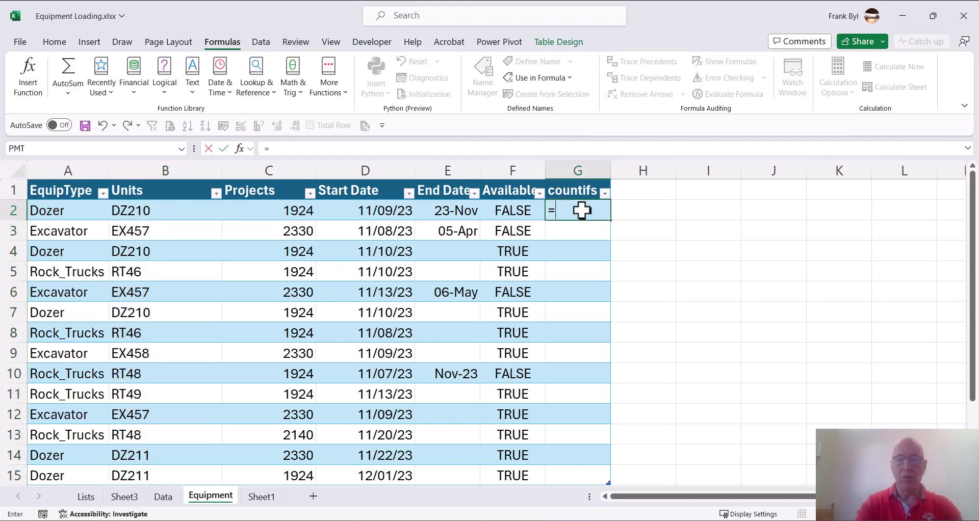
pyautogui.write('countifs')
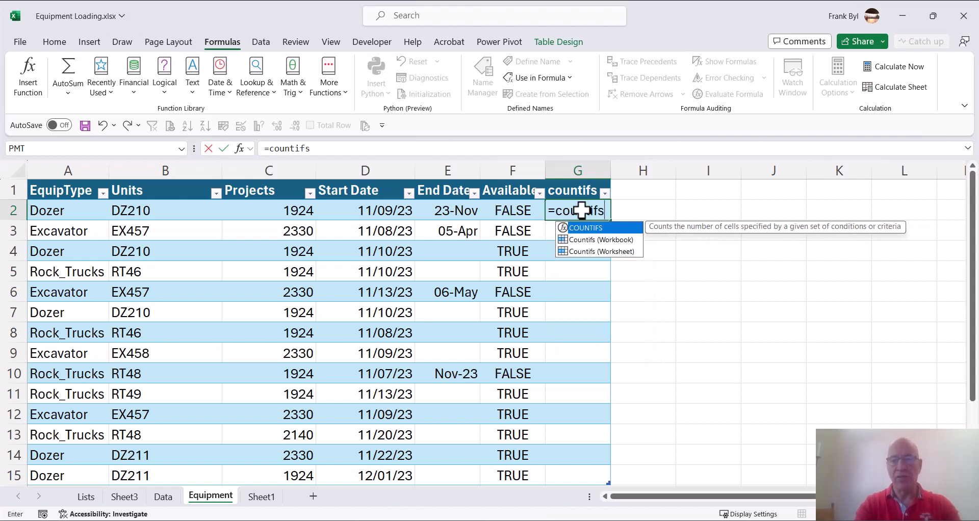
pyautogui.press('Tab')
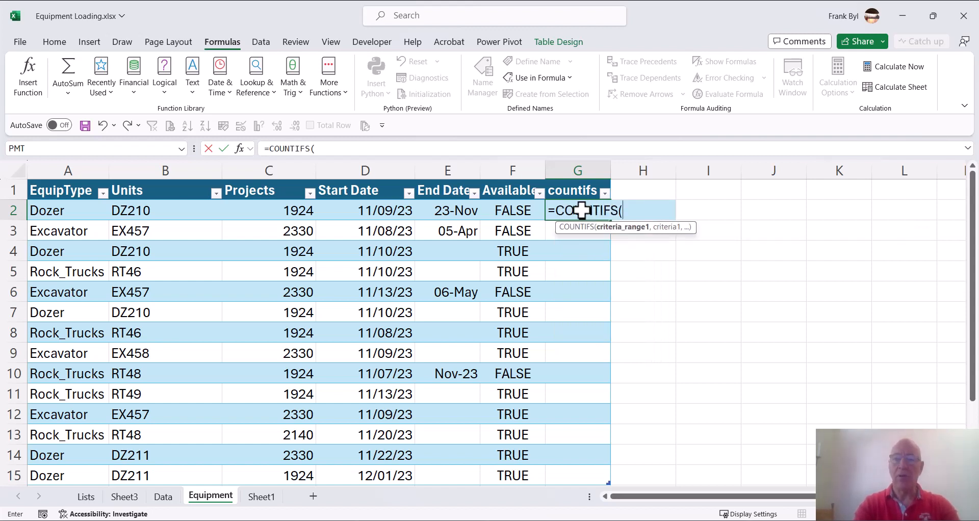
pyautogui.write('uni')
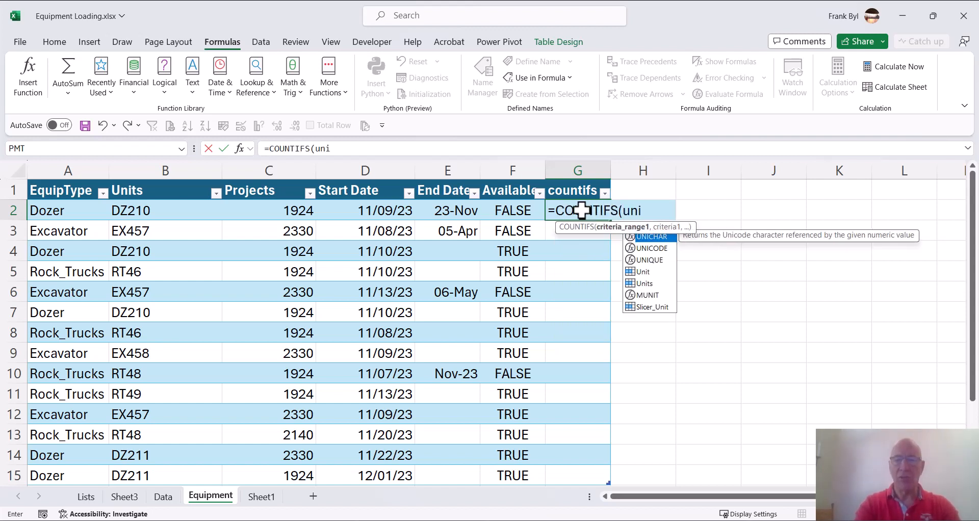
pyautogui.write('ts,')
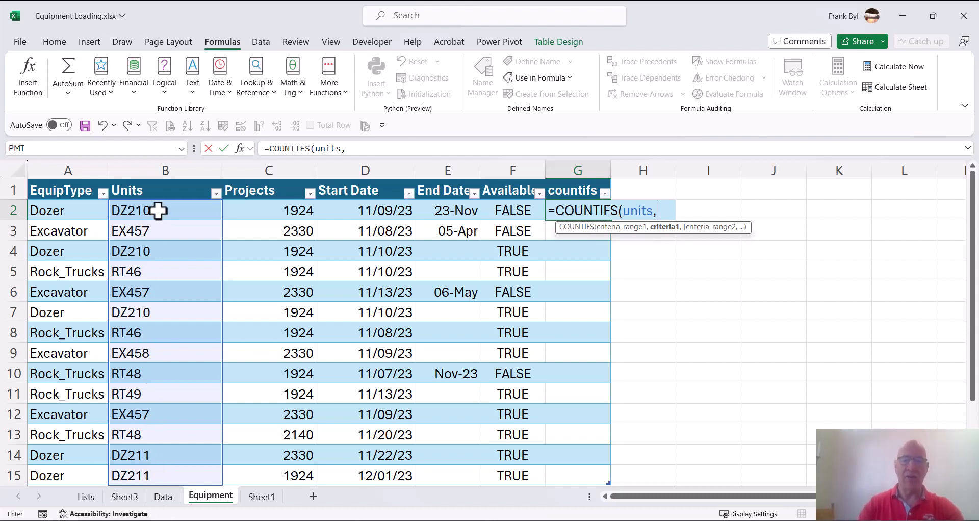
pyautogui.write('b2')
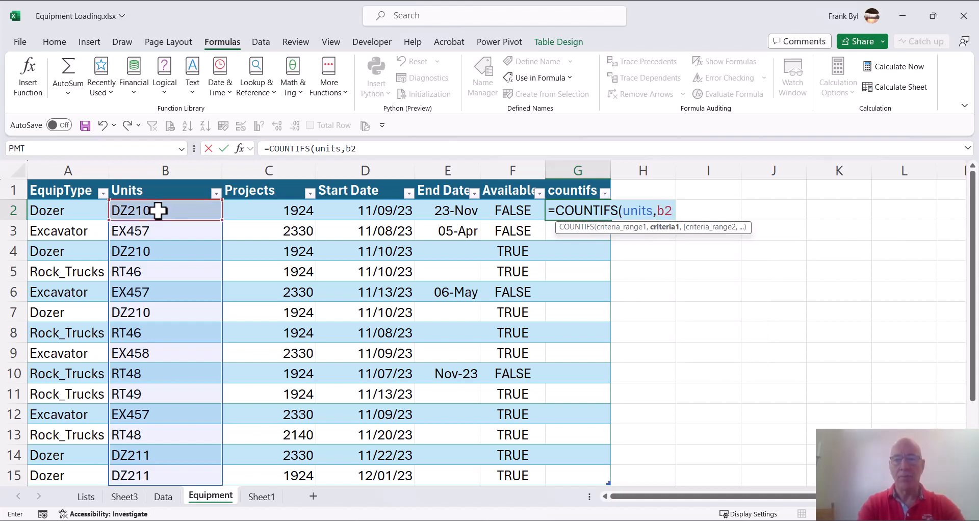
pyautogui.press('Return')
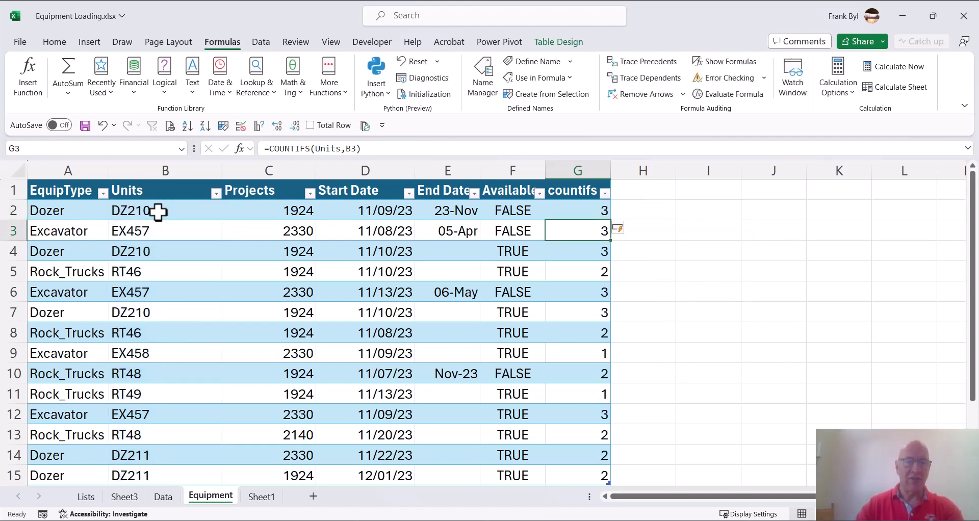
# - Check the DZ210 entries in the Units column against the COUNTIFS formula in G2
pyautogui.click(158, 212)
pyautogui.click(158, 253)
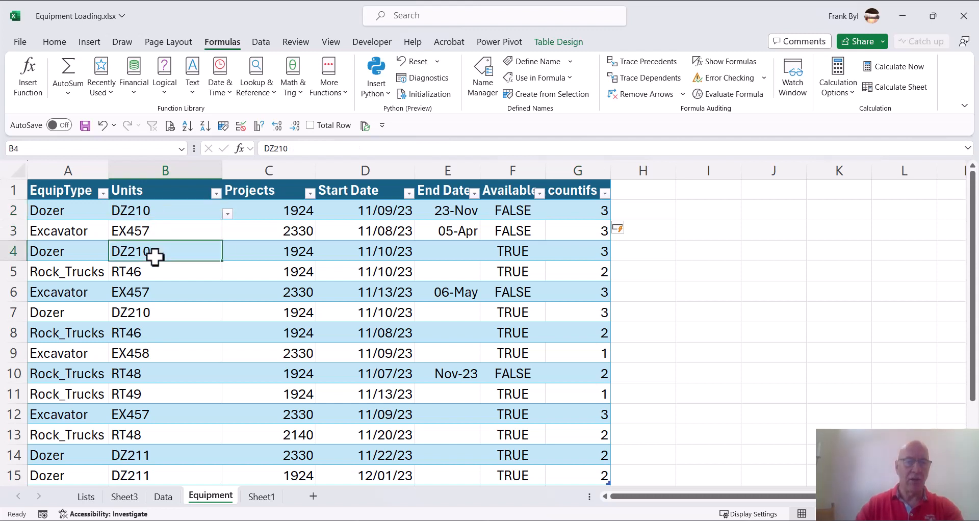
pyautogui.click(154, 312)
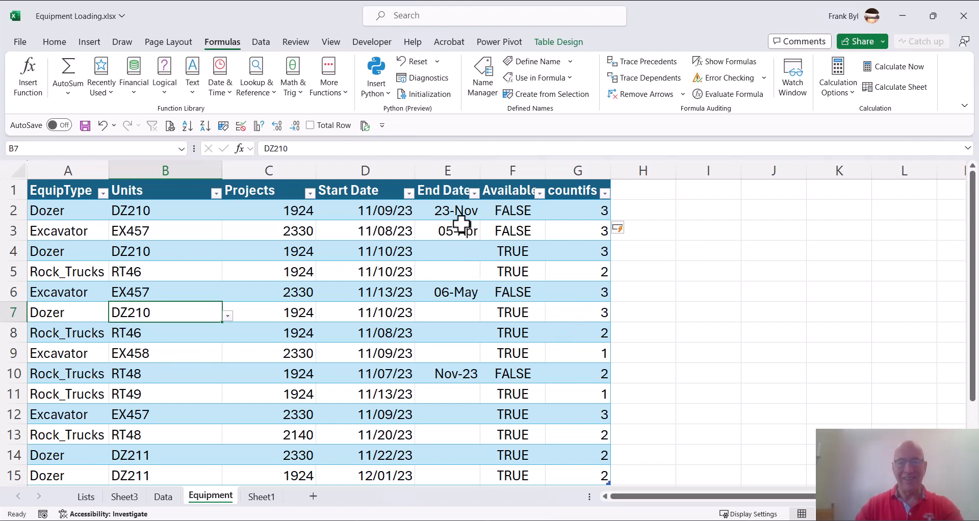
pyautogui.click(576, 210)
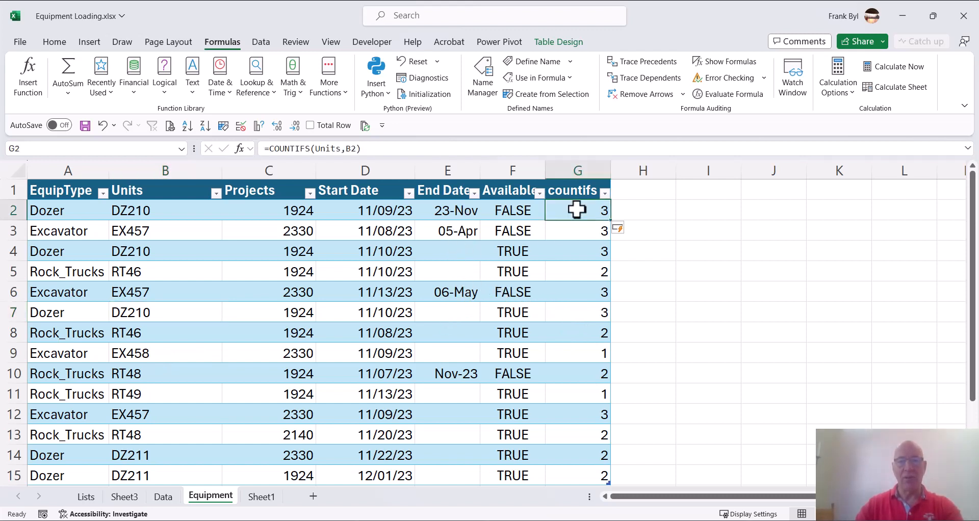
pyautogui.click(384, 149)
pyautogui.press('Escape')
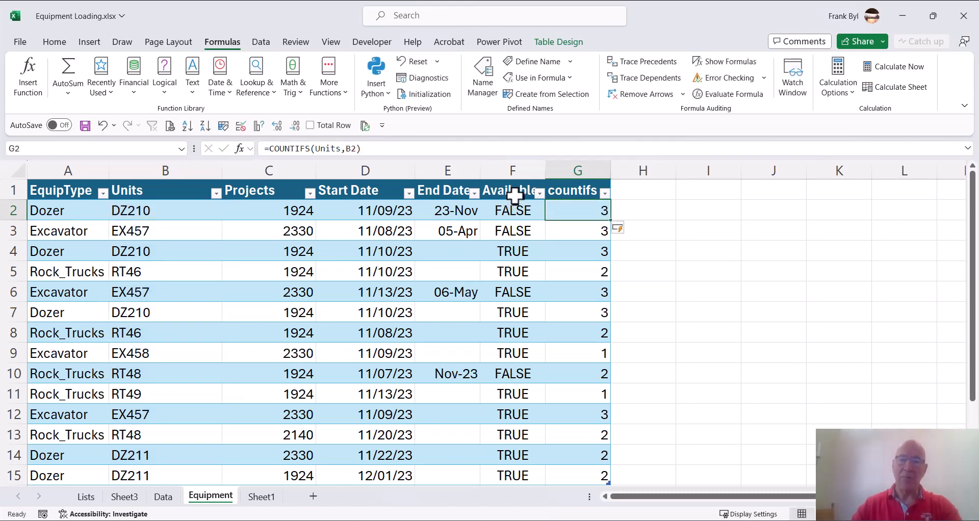
# - Create a named range from the Available column, F1 to F15, using its top row as the name
pyautogui.moveTo(514, 196); pyautogui.dragTo(488, 407)
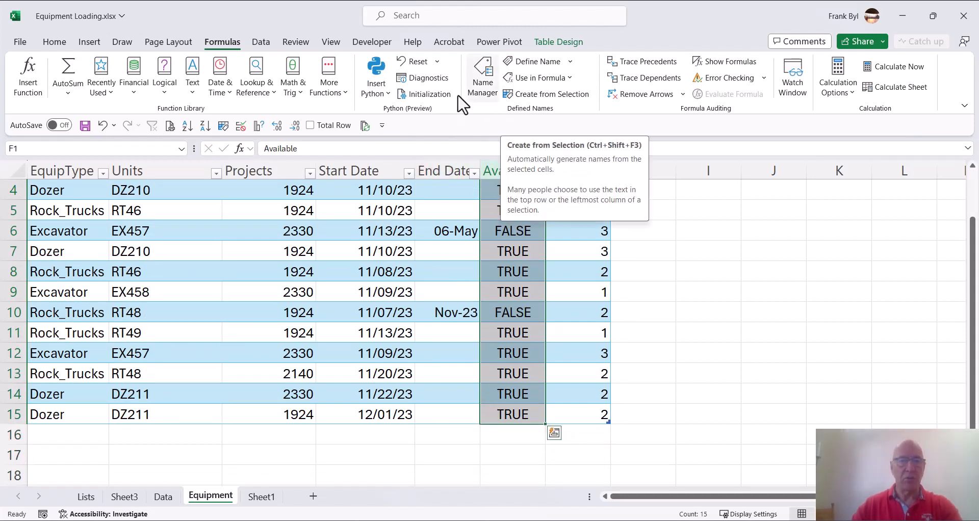
pyautogui.click(224, 129)
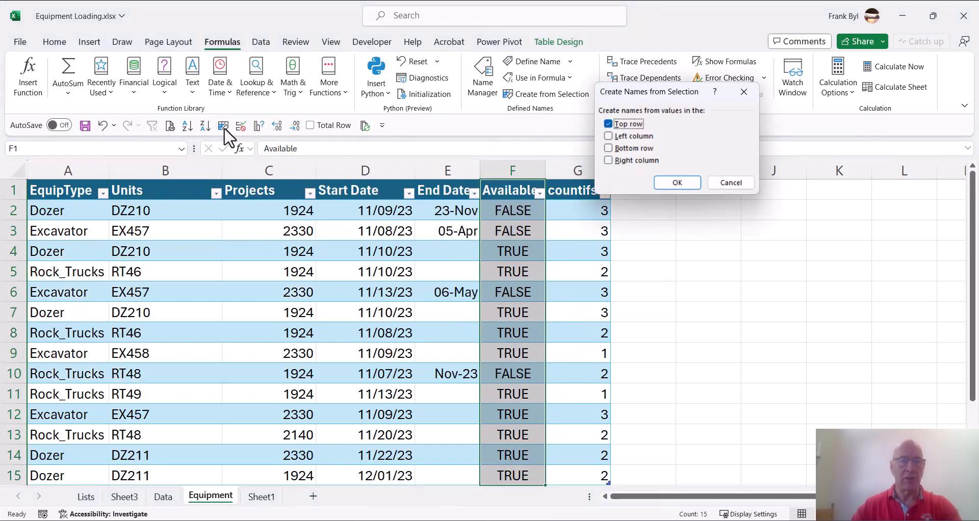
pyautogui.click(681, 183)
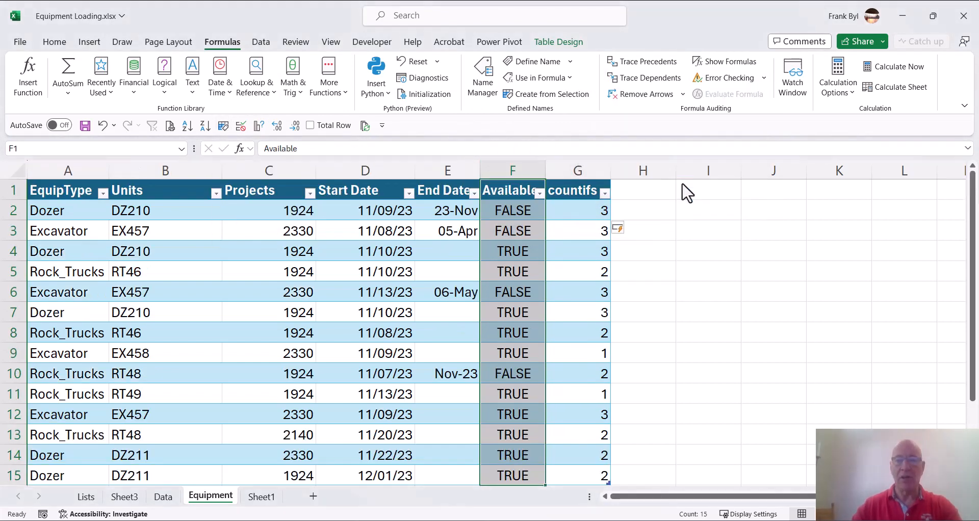
# - Extend the COUNTIFS formula in G2 with a second criterion, making it =COUNTIFS(Units,B2,Available,"true")
pyautogui.click(574, 212)
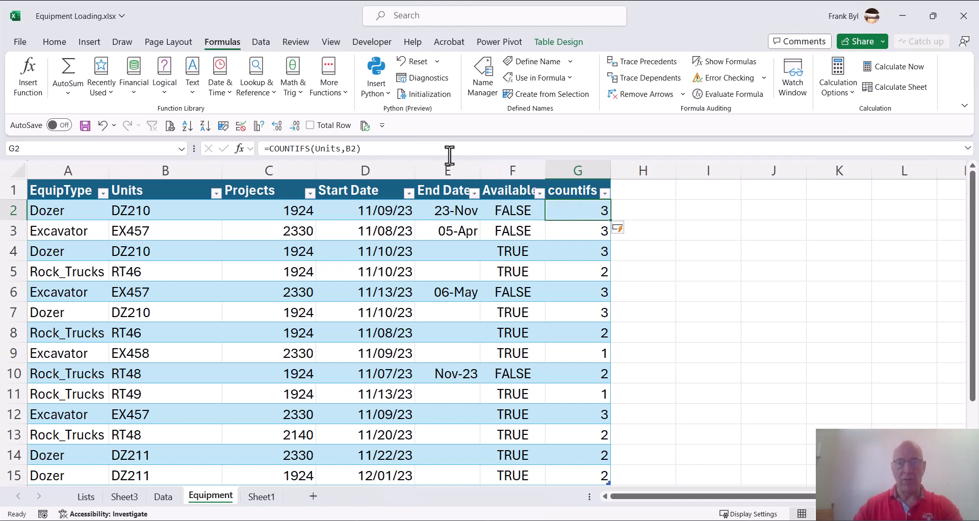
pyautogui.click(380, 148)
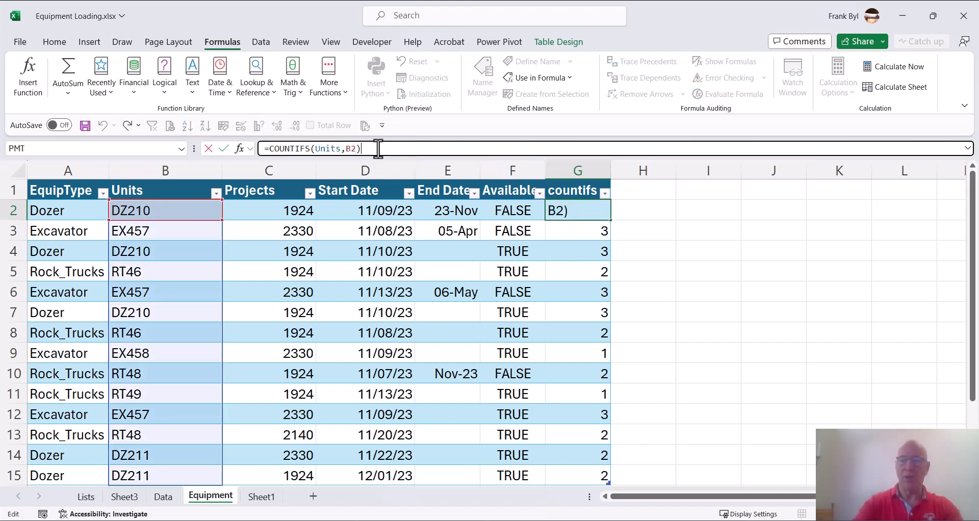
pyautogui.press('BackSpace')
pyautogui.write(',')
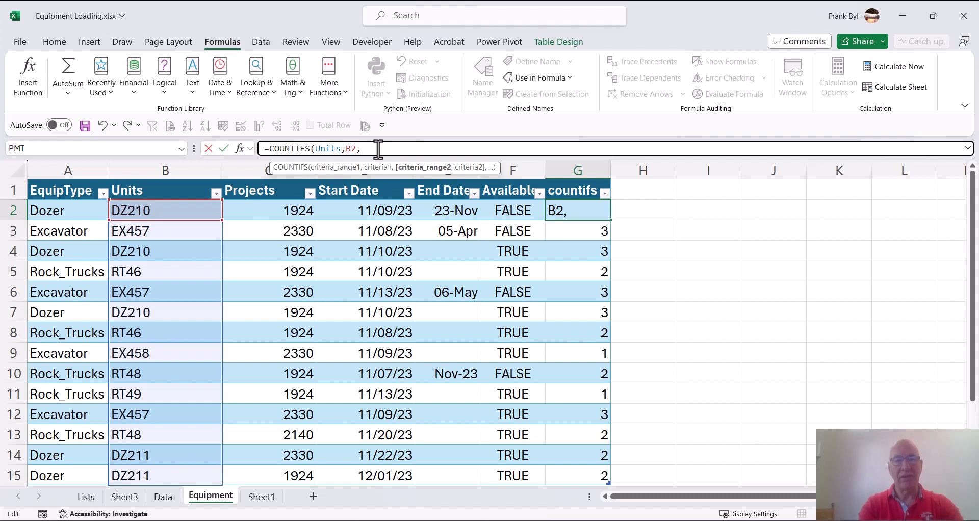
pyautogui.write('ava')
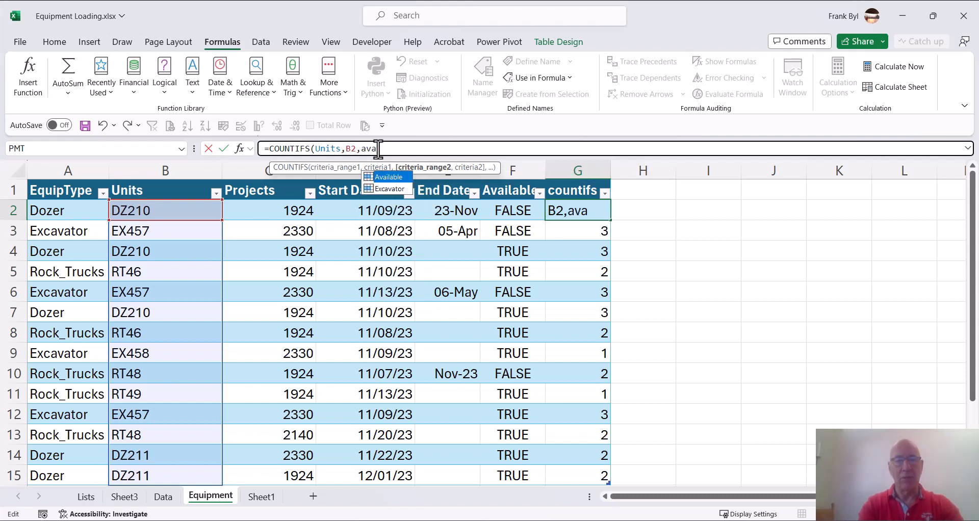
pyautogui.press('Tab')
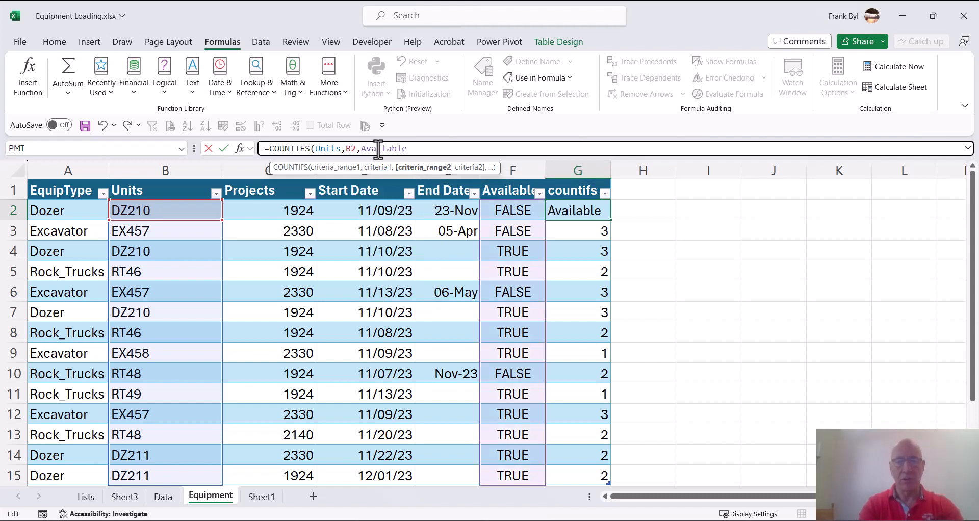
pyautogui.write(',')
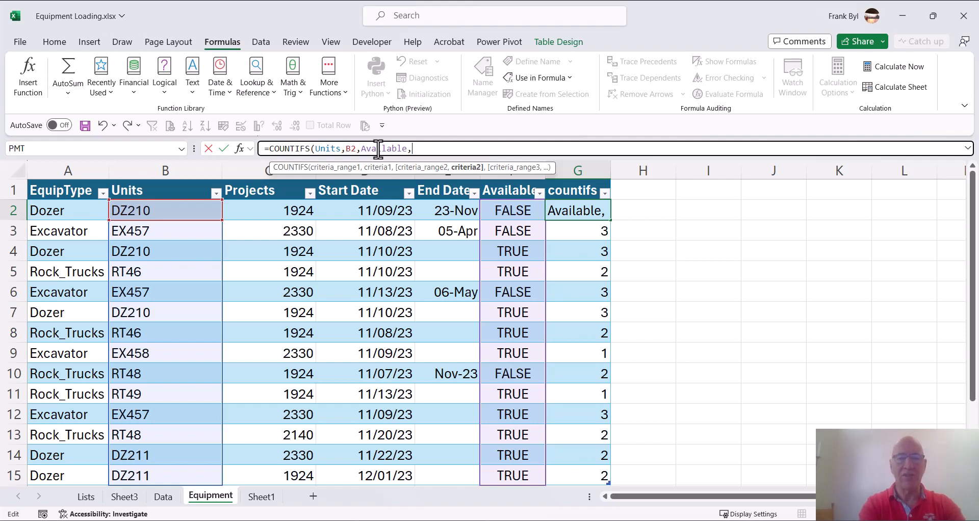
pyautogui.write('"true"')
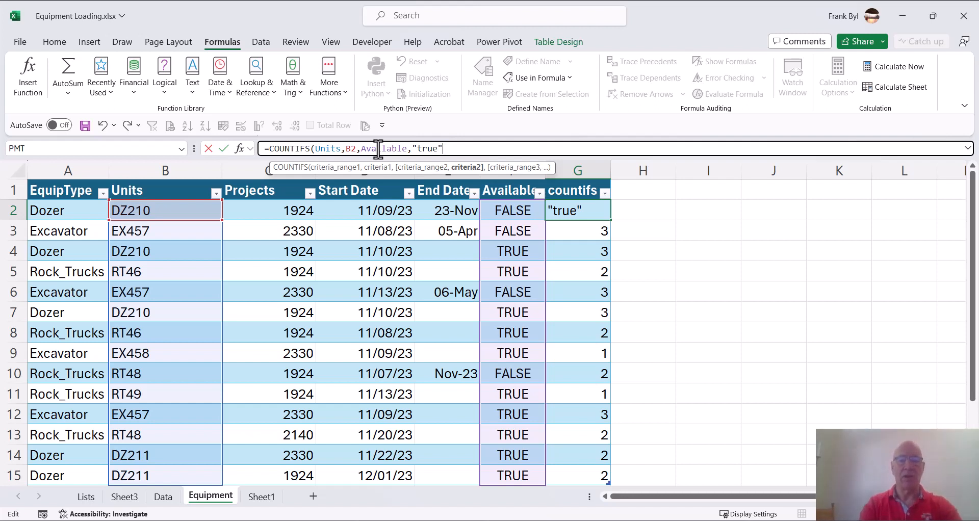
pyautogui.write(')')
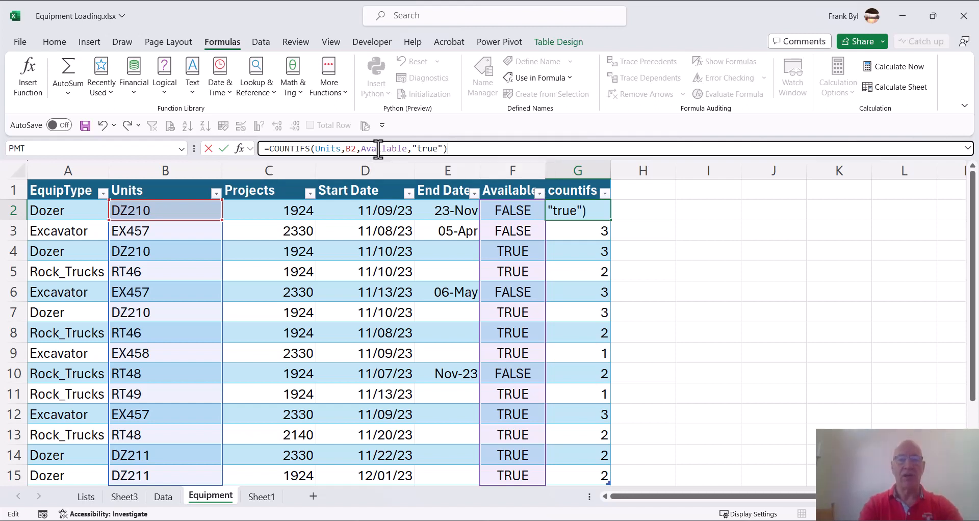
pyautogui.press('Return')
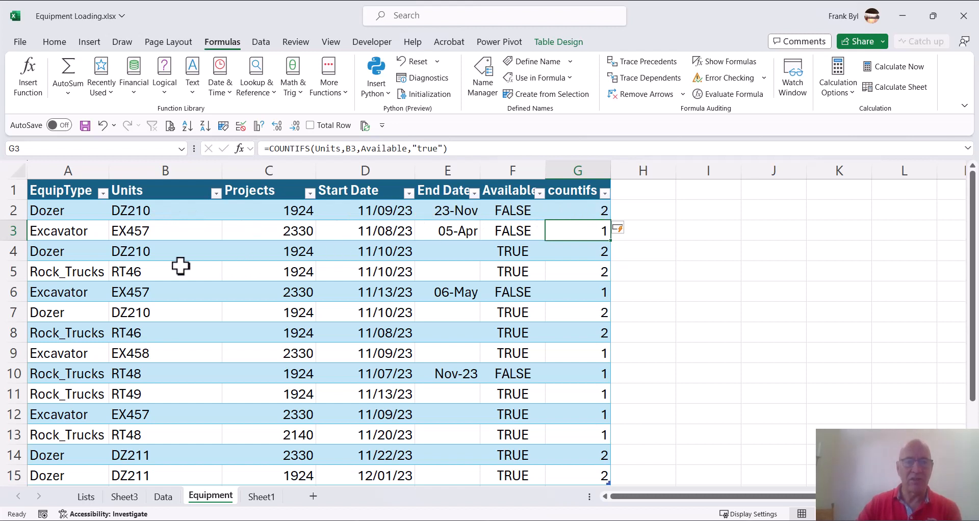
# - Check the DZ210 and RT46 records against their Available and countifs values throughout the table
pyautogui.click(172, 255)
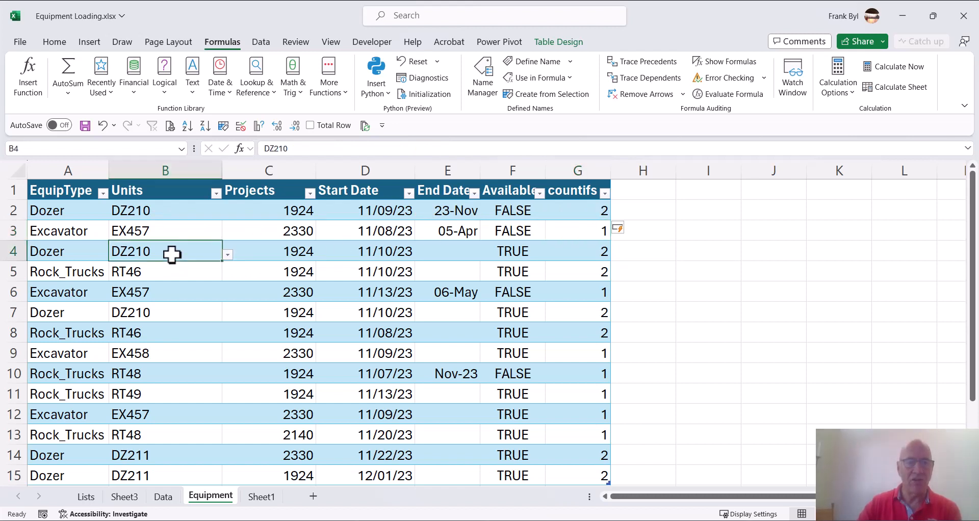
pyautogui.click(166, 314)
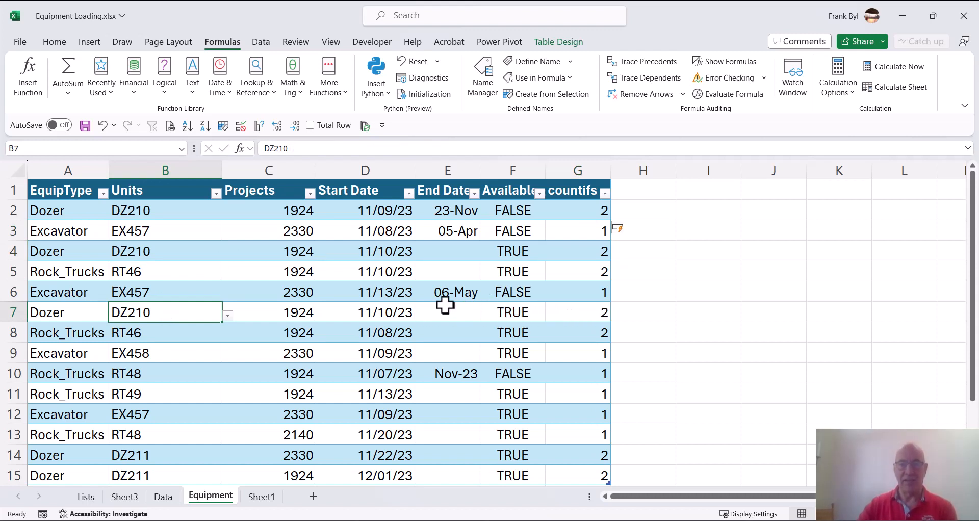
pyautogui.click(182, 275)
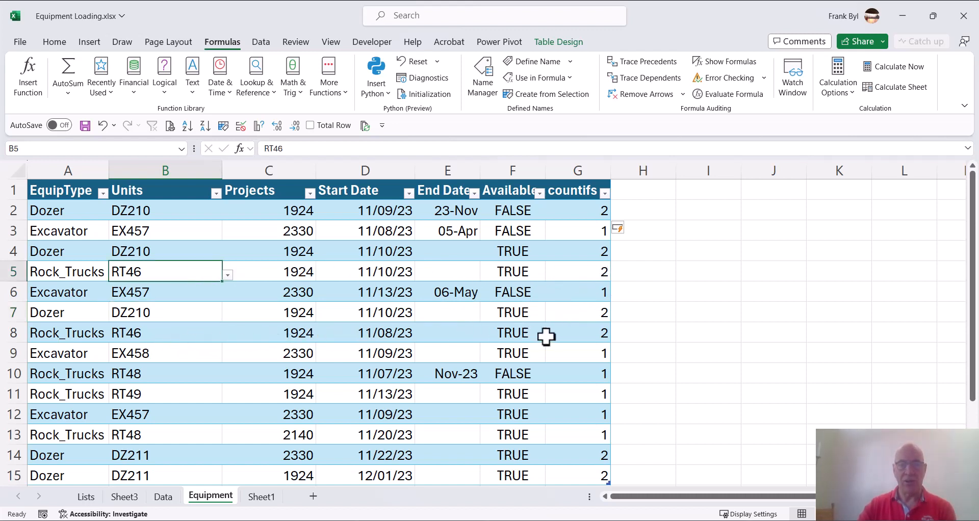
pyautogui.scroll(-1, 213, 352)
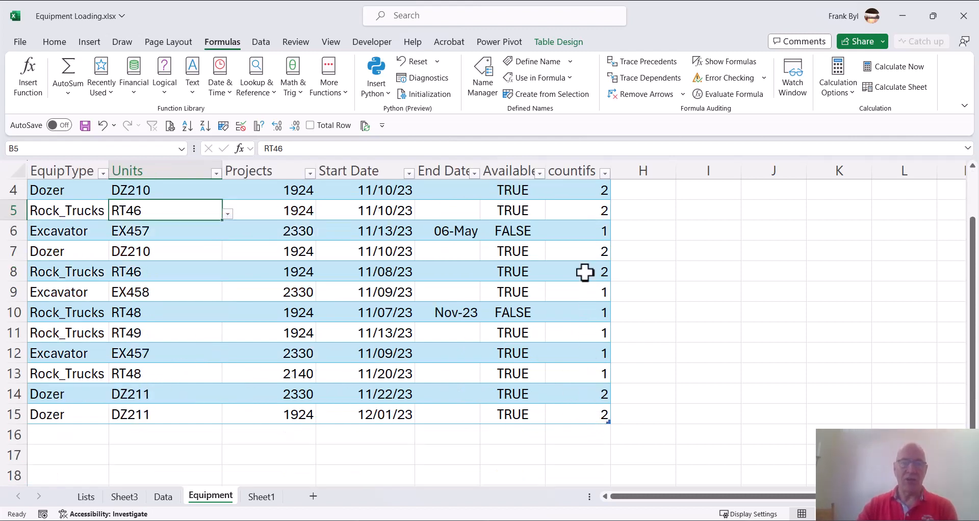
pyautogui.scroll(1, 592, 316)
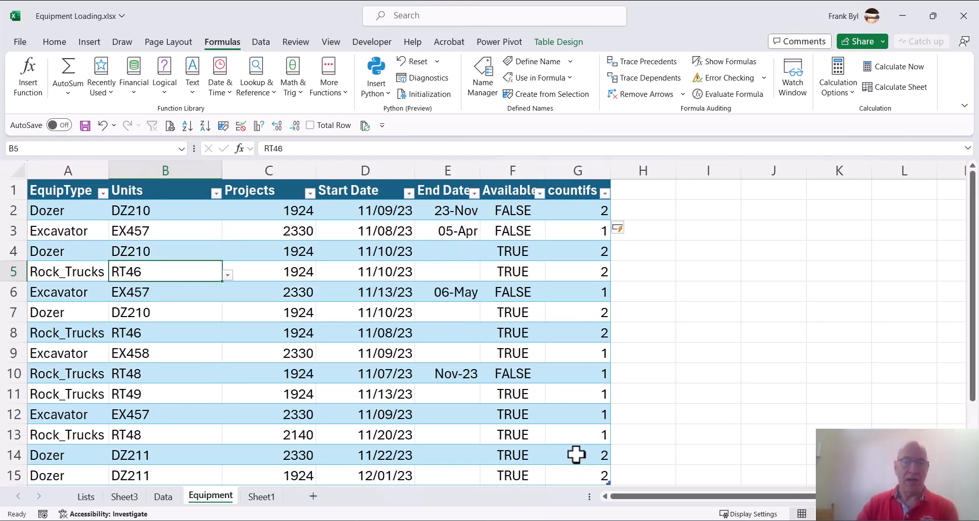
# - Change the record in row 13 to equipment type Dozer and unit DZ211, and review the countifs column
pyautogui.click(72, 436)
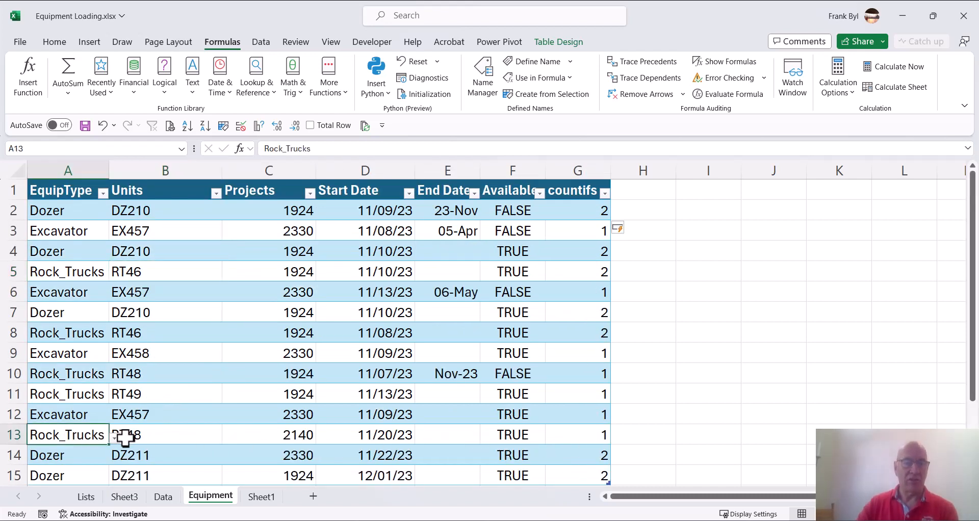
pyautogui.click(114, 436)
pyautogui.click(82, 449)
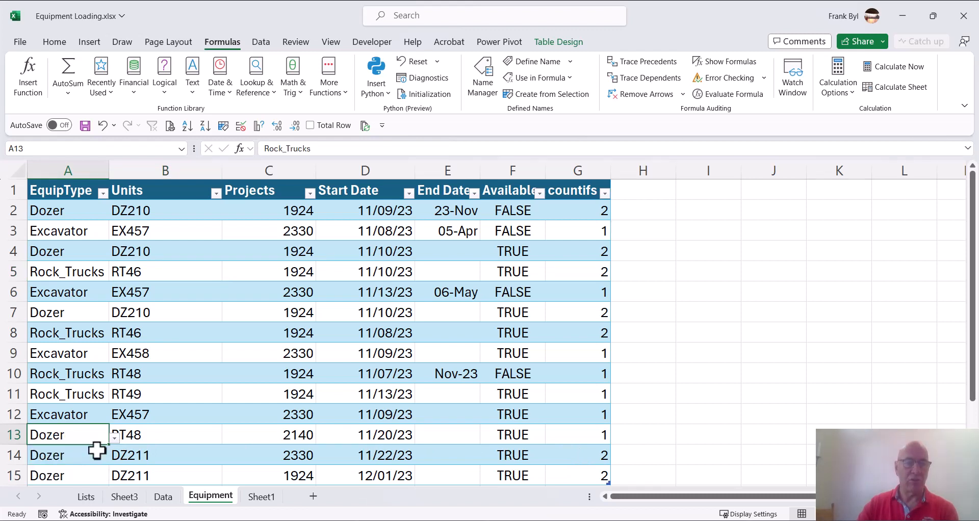
pyautogui.click(162, 439)
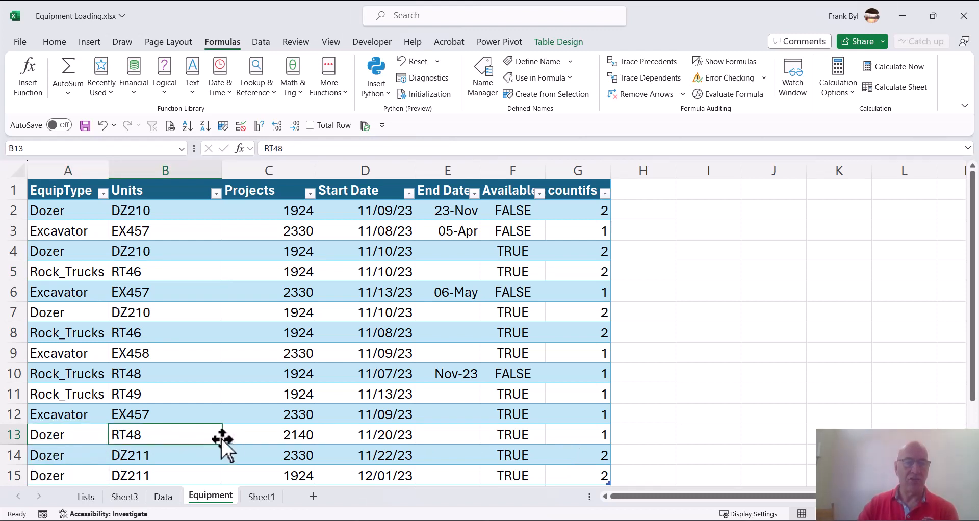
pyautogui.click(228, 439)
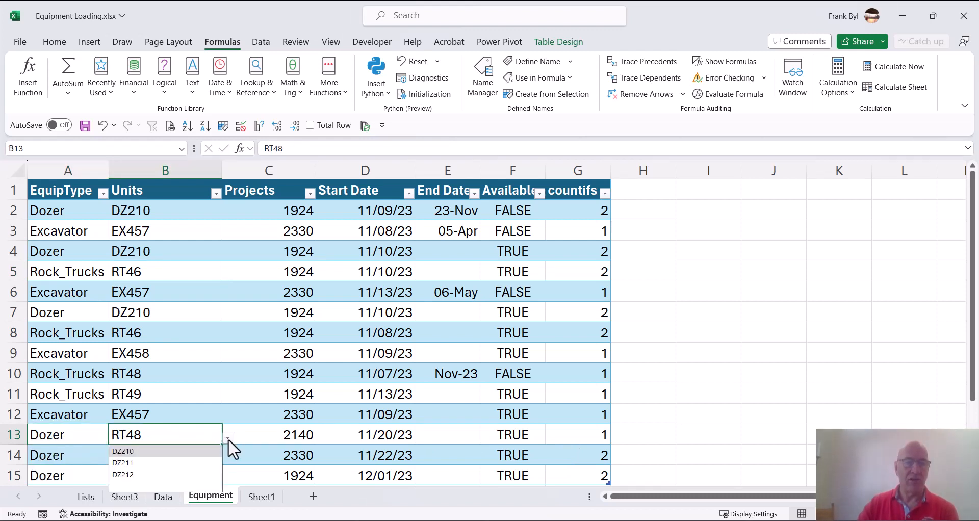
pyautogui.click(153, 473)
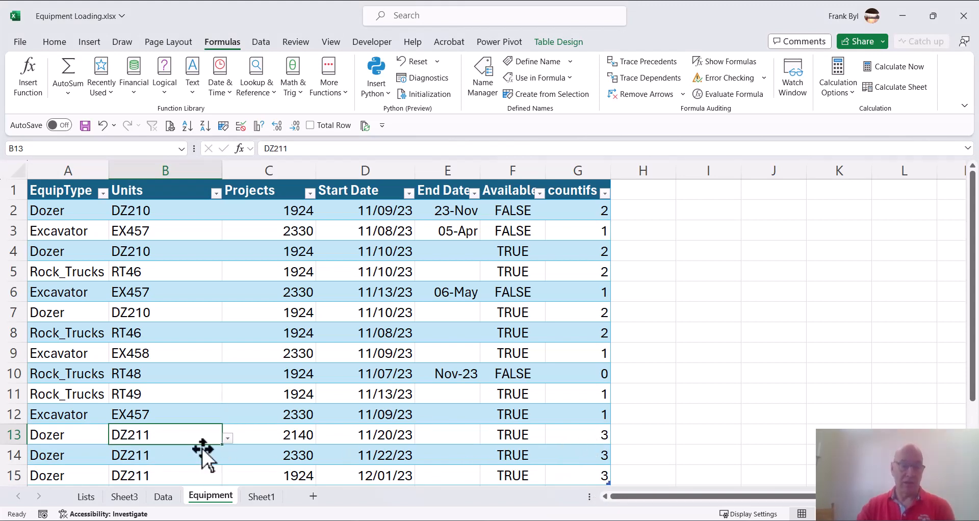
pyautogui.scroll(-2, 181, 433)
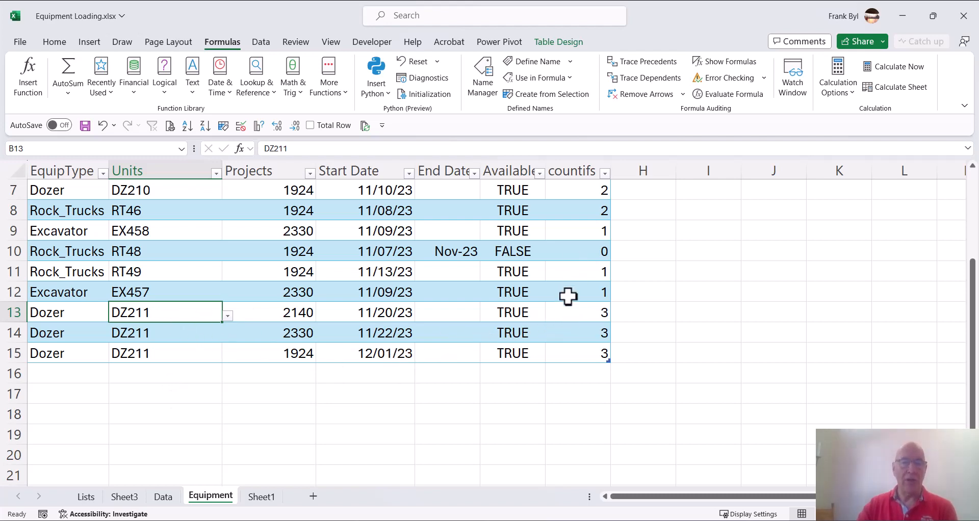
pyautogui.scroll(2, 564, 361)
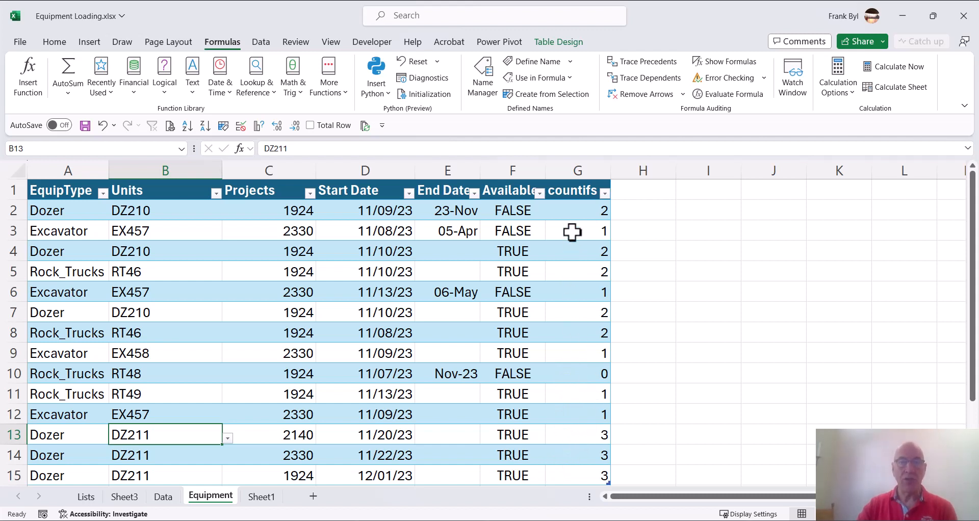
pyautogui.click(576, 213)
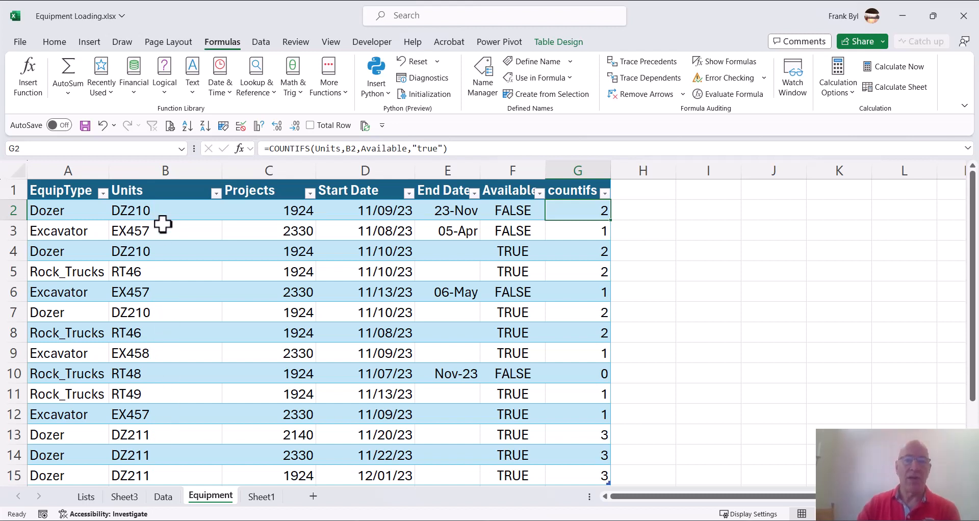
pyautogui.click(346, 148)
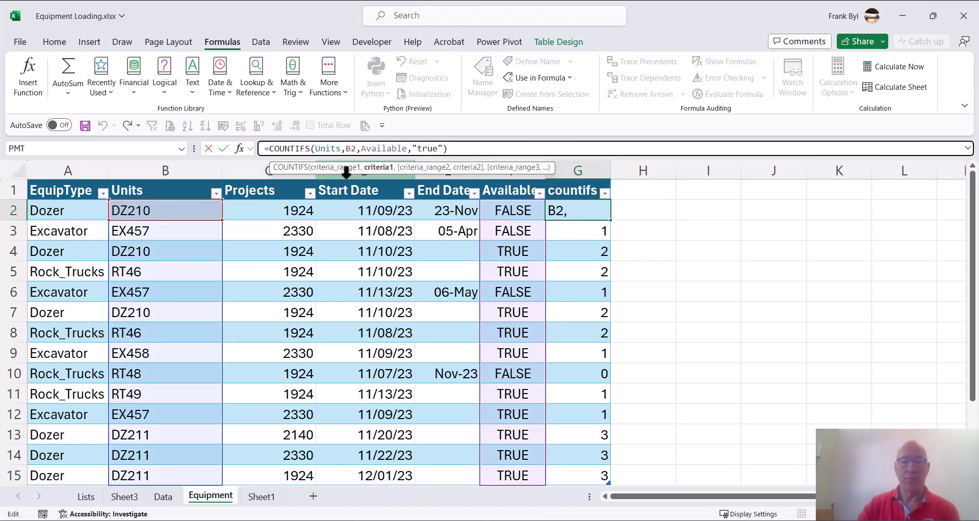
pyautogui.click(160, 211)
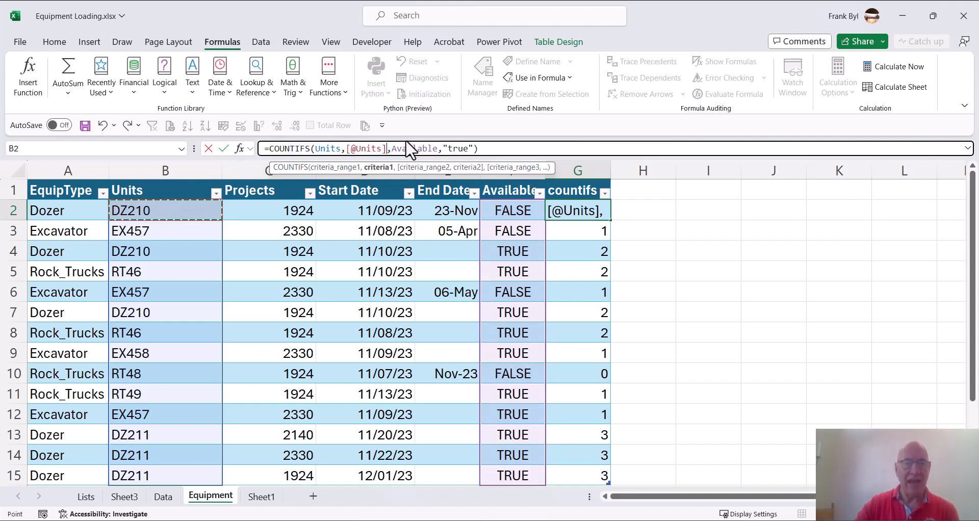
pyautogui.press('Return')
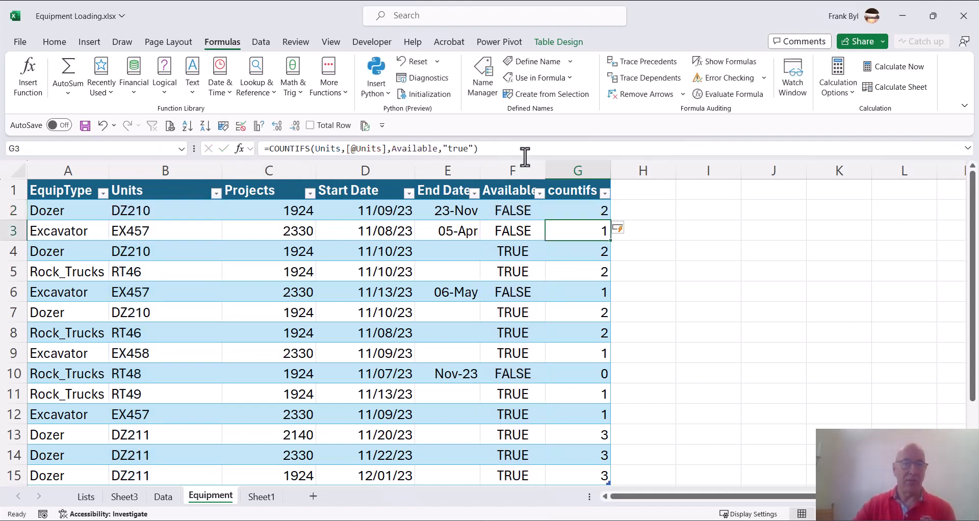
# - Change the first criterion in G2's COUNTIFS formula from the table reference back to the plain cell reference B2
pyautogui.click(584, 209)
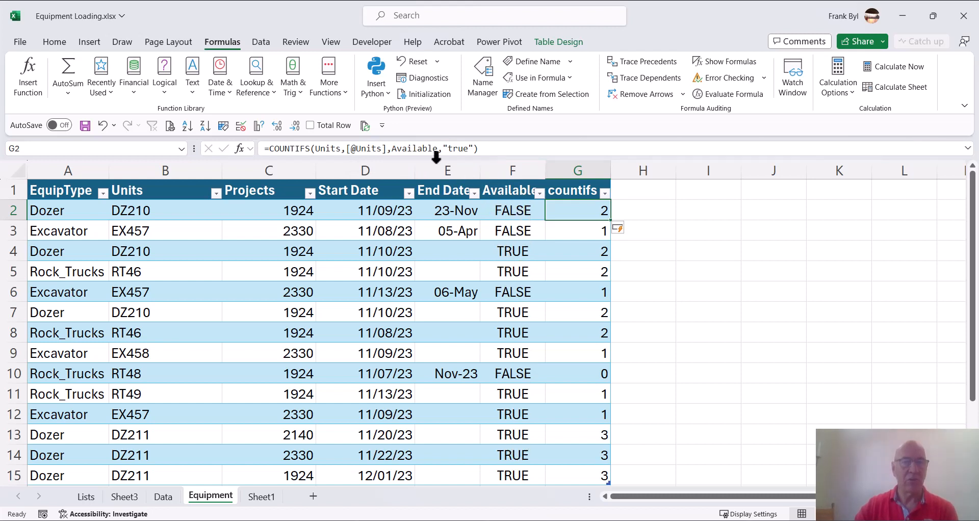
pyautogui.doubleClick(365, 149)
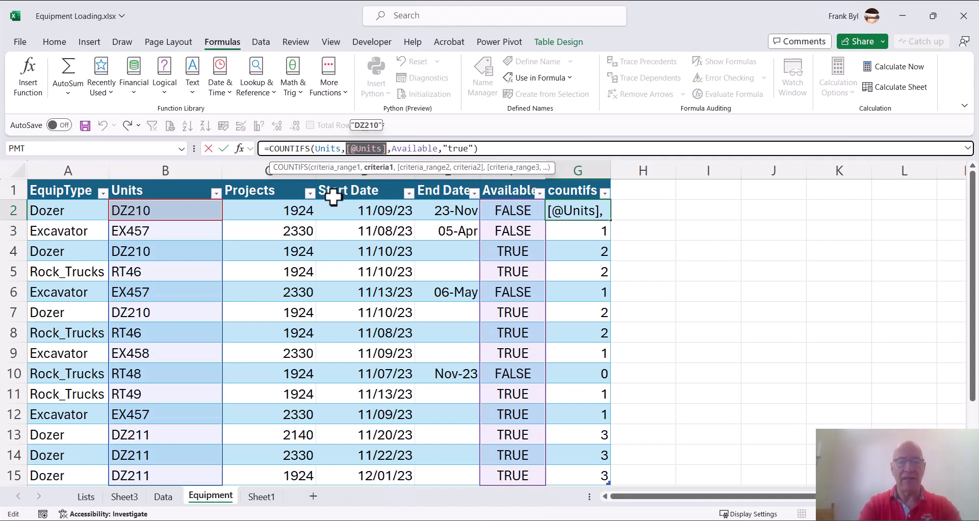
pyautogui.write('b')
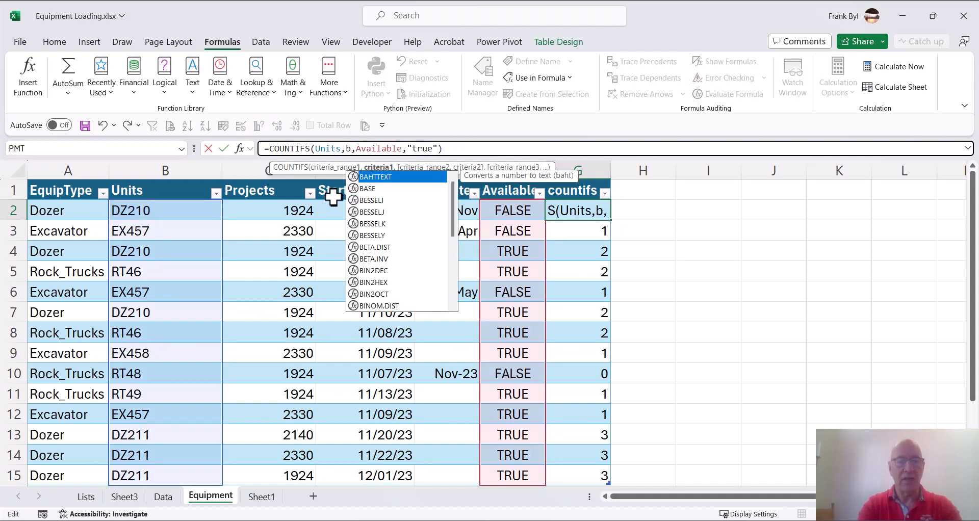
pyautogui.write('2')
pyautogui.press('Return')
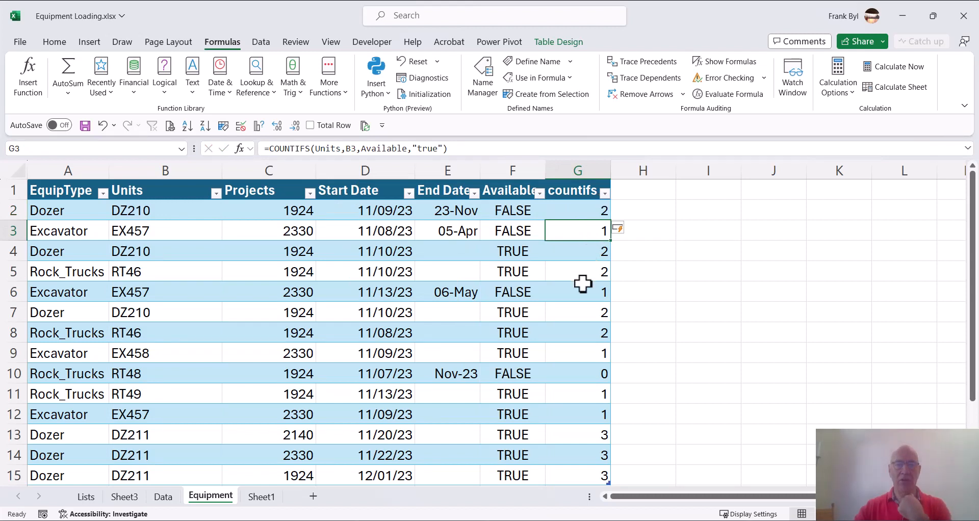
# - Copy the full COUNTIFS formula text from G2 and leave the cell unchanged
pyautogui.click(581, 214)
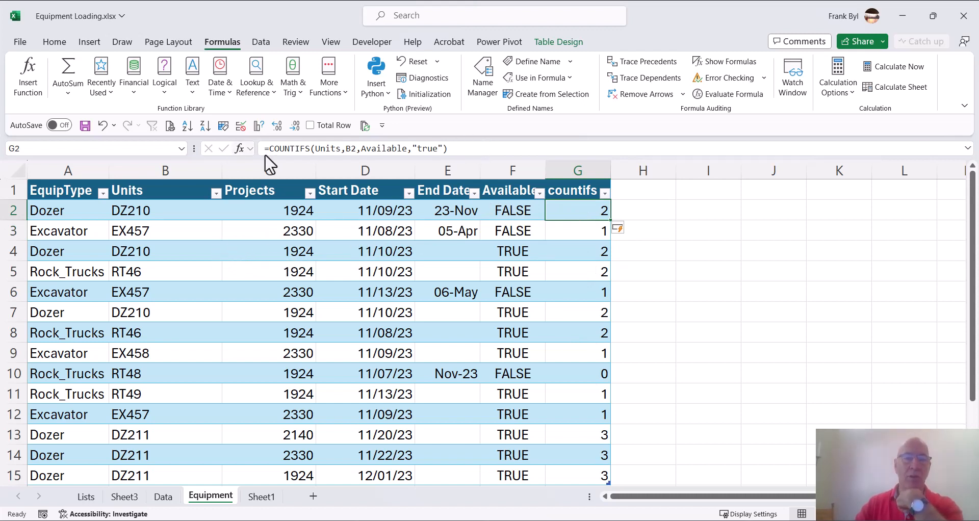
pyautogui.click(462, 150)
pyautogui.moveTo(462, 151); pyautogui.dragTo(237, 154)
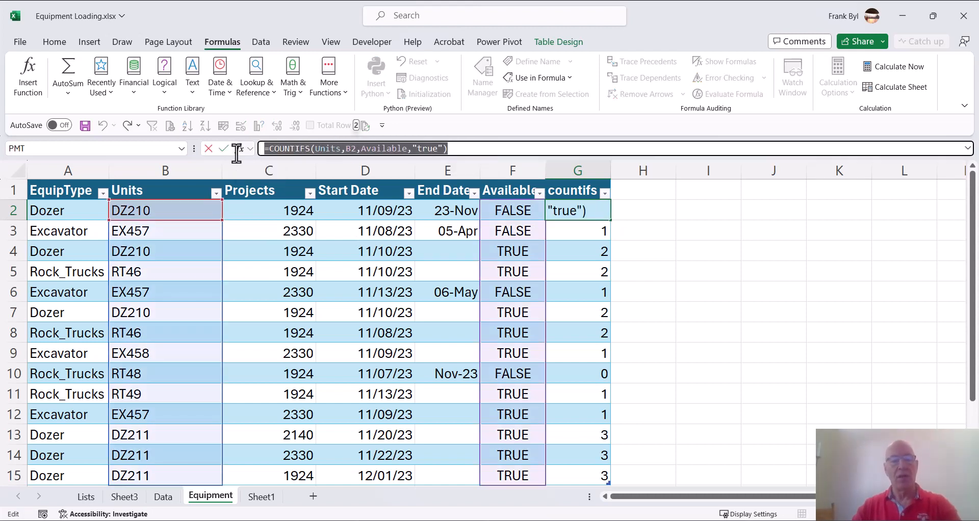
pyautogui.press('Escape')
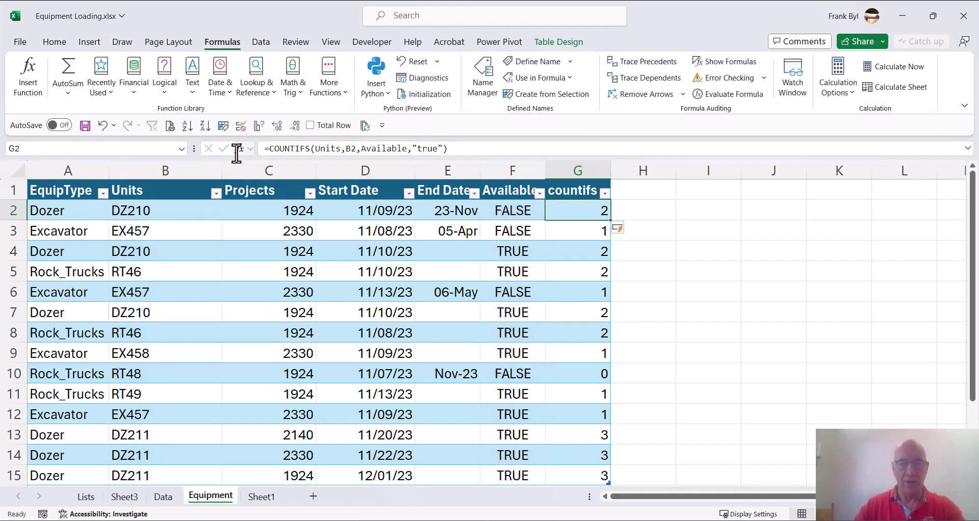
# - Create a formula-based conditional formatting rule for the units in B2 to B15, using =COUNTIFS(Units,B2,Available,"true")>1
pyautogui.moveTo(169, 212); pyautogui.dragTo(160, 417)
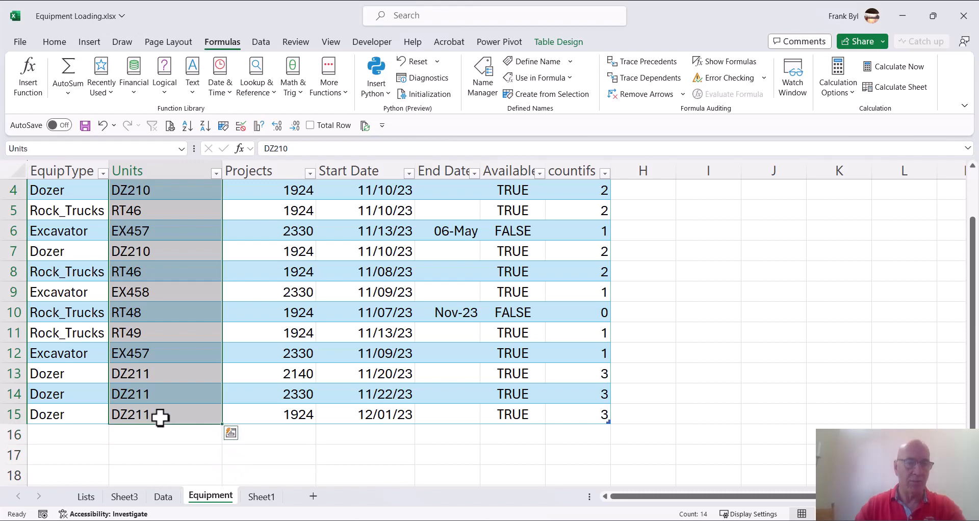
pyautogui.scroll(1, 160, 417)
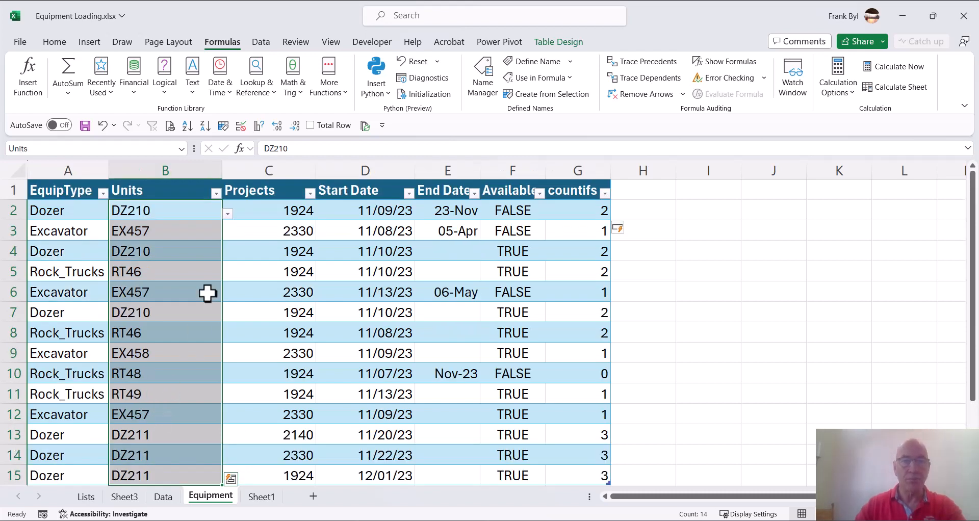
pyautogui.click(54, 43)
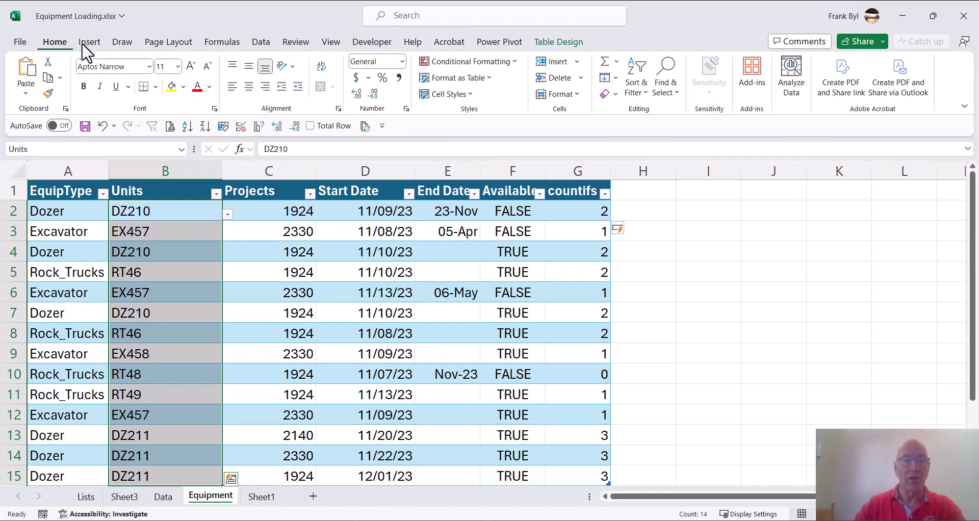
pyautogui.click(469, 62)
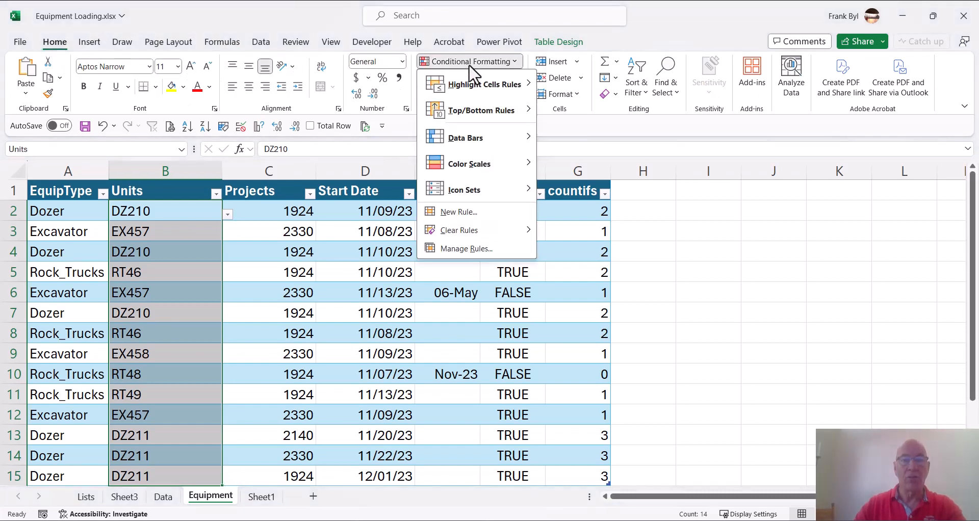
pyautogui.click(459, 248)
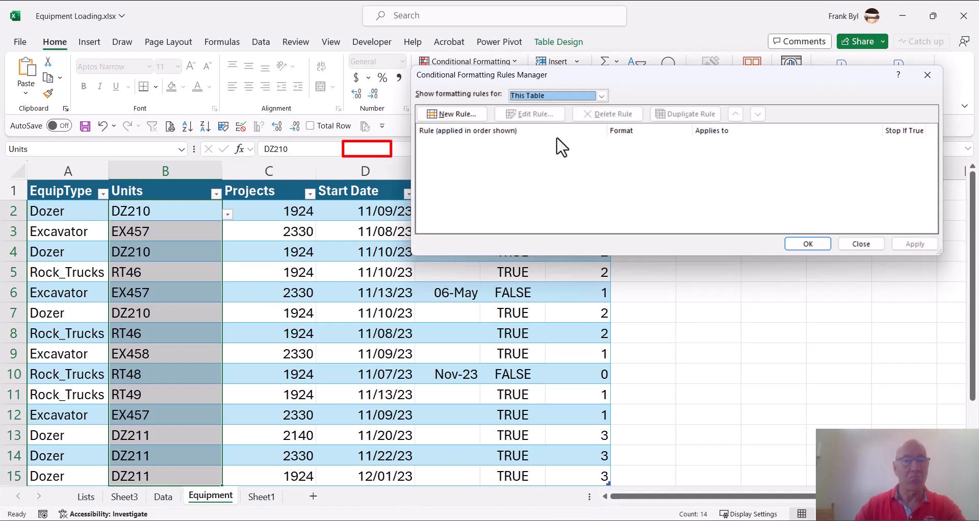
pyautogui.click(452, 114)
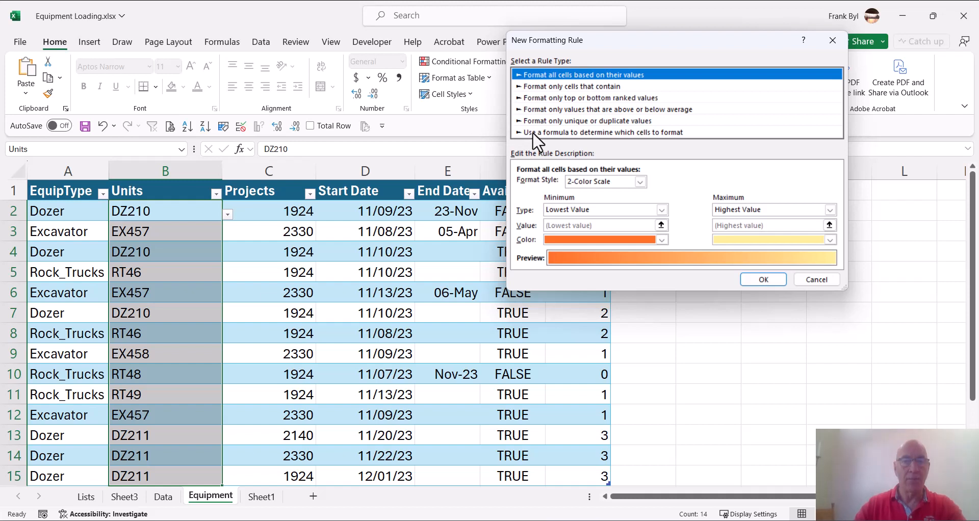
pyautogui.click(532, 132)
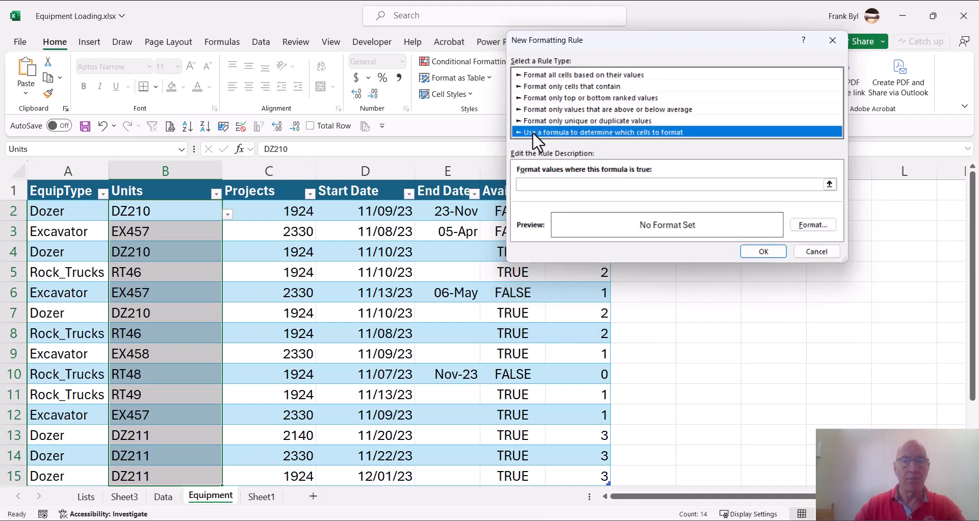
pyautogui.click(538, 185)
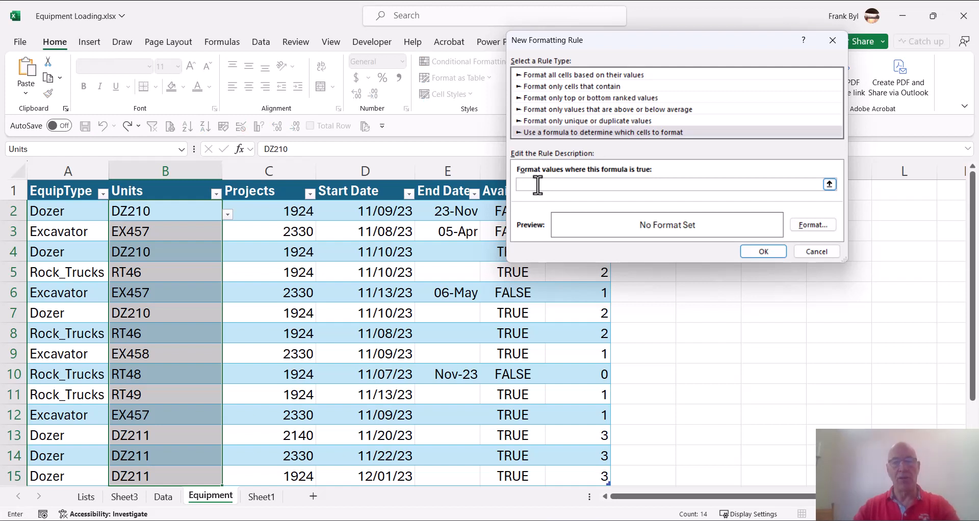
pyautogui.hotkey('ctrl', 'v')
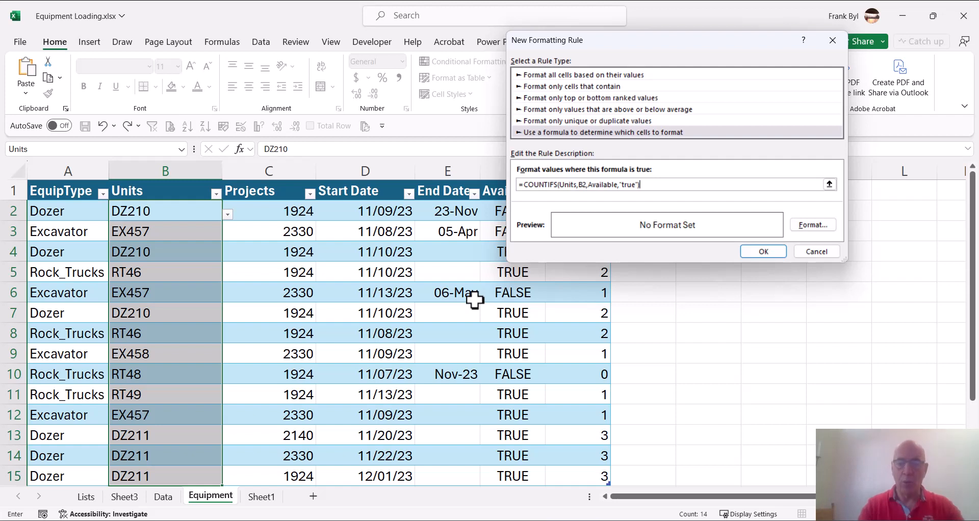
pyautogui.write('>1')
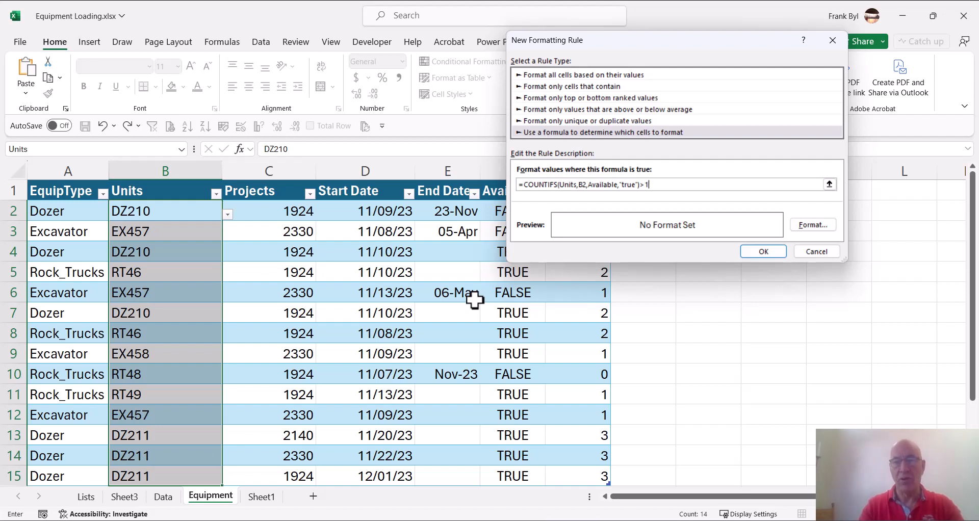
# - Give the new rule a light orange background fill and apply it to the Units column
pyautogui.click(809, 225)
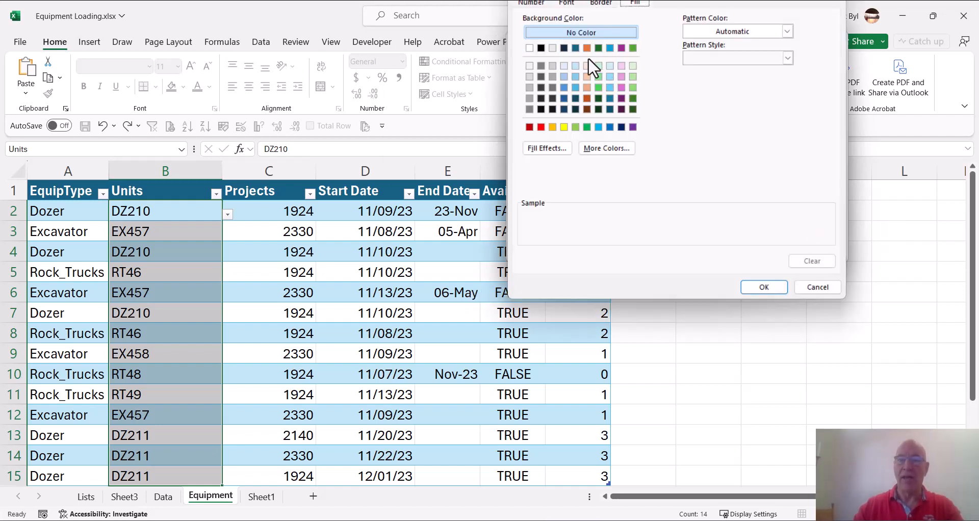
pyautogui.click(587, 66)
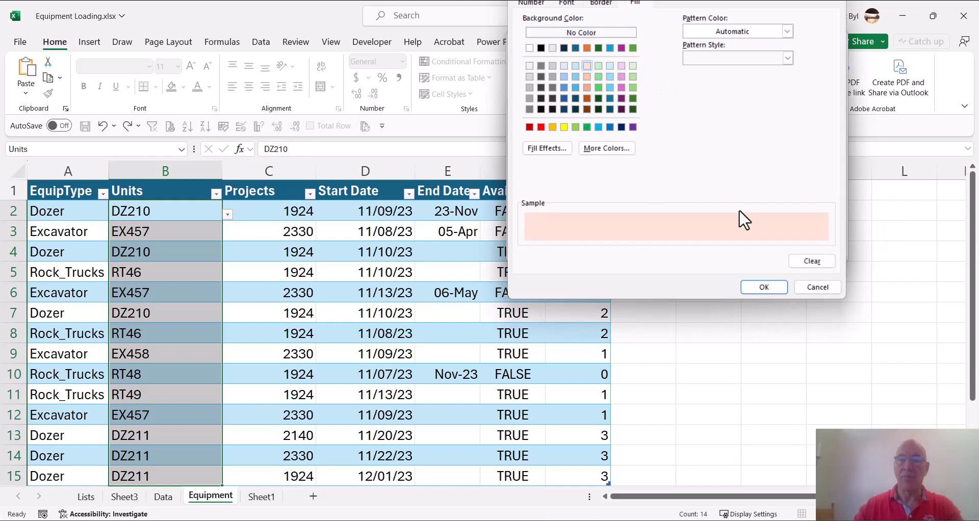
pyautogui.click(763, 287)
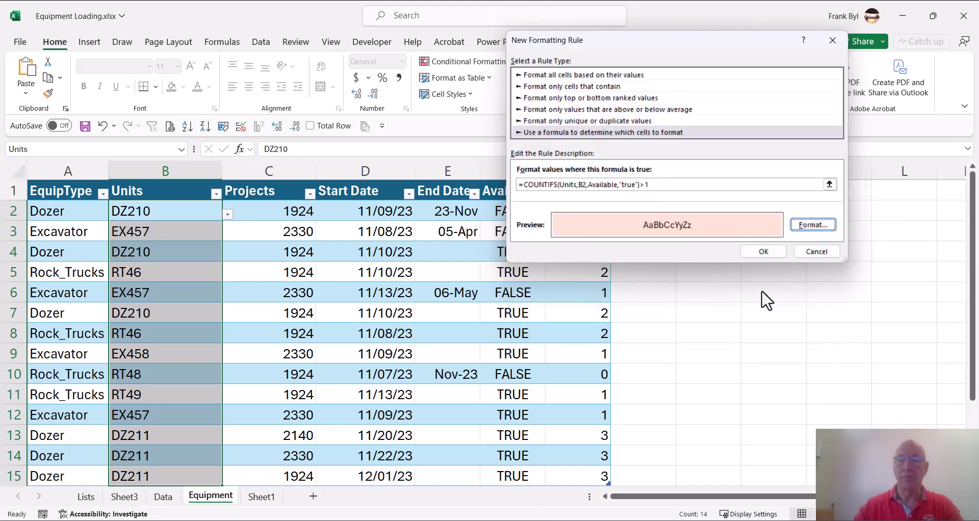
pyautogui.click(770, 252)
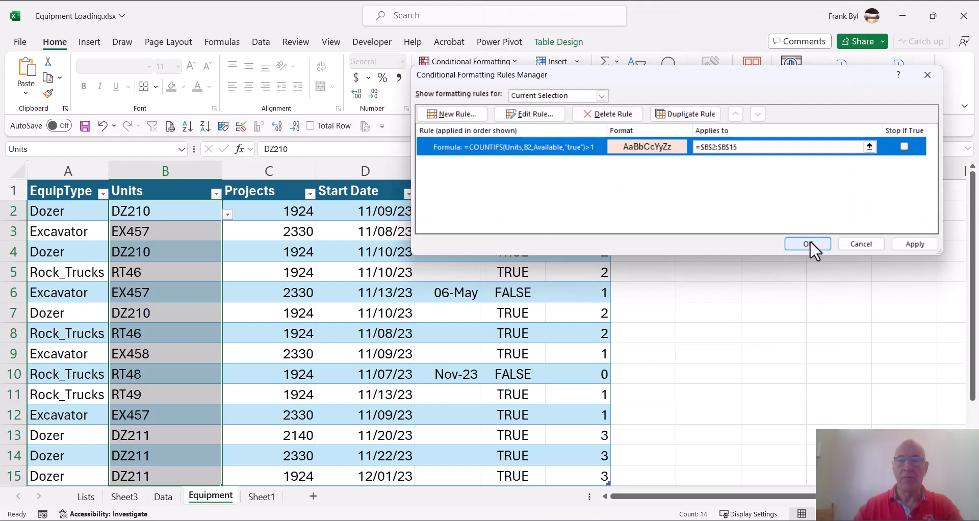
pyautogui.click(915, 244)
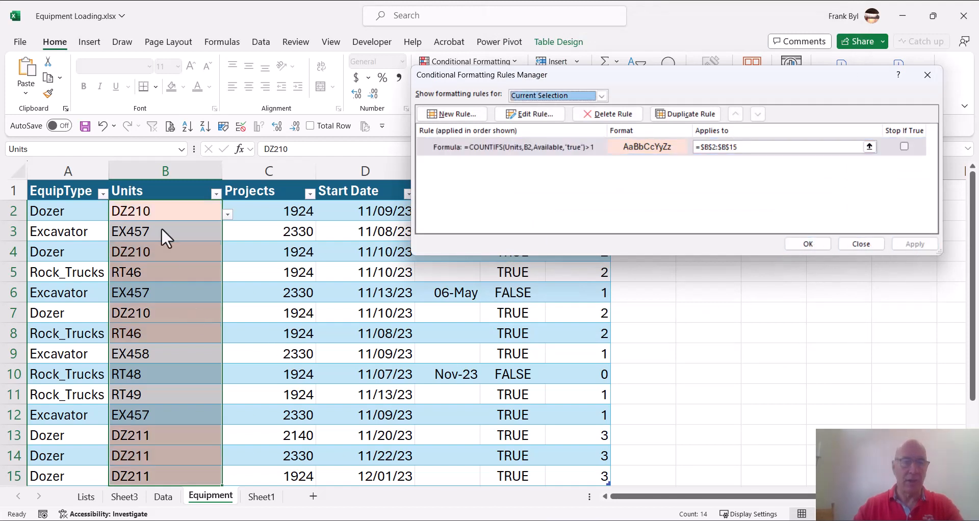
pyautogui.click(811, 245)
pyautogui.click(159, 376)
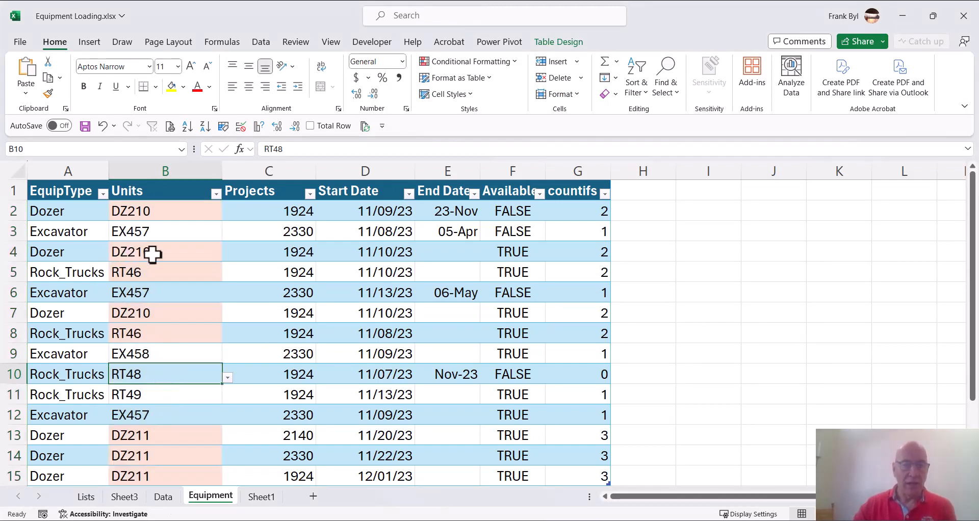
# - Enter the end date 11/20 for the DZ210 record in row 4
pyautogui.click(449, 251)
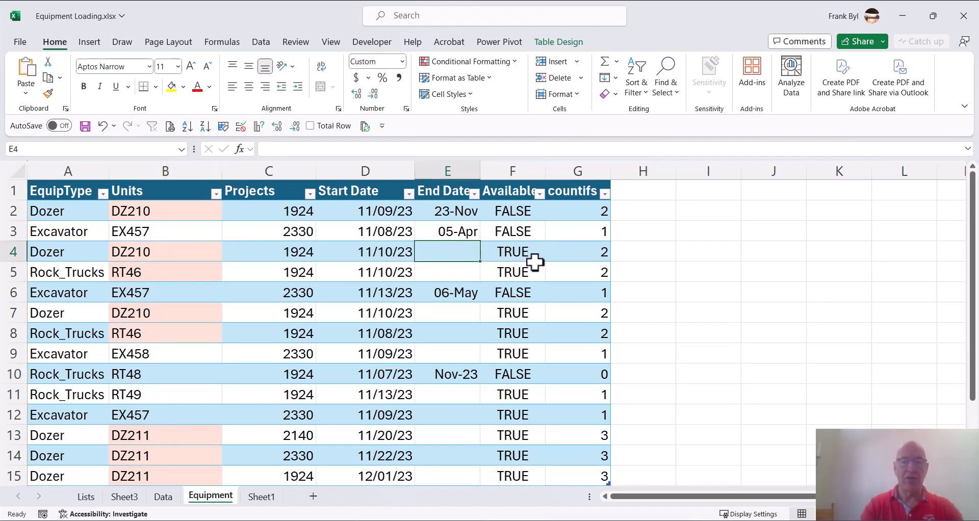
pyautogui.write('11/')
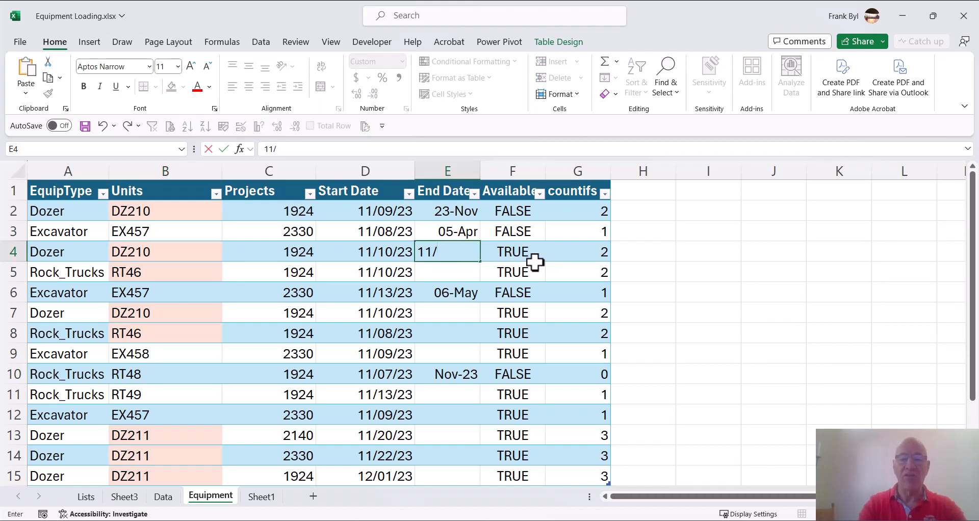
pyautogui.write('20')
pyautogui.press('Return')
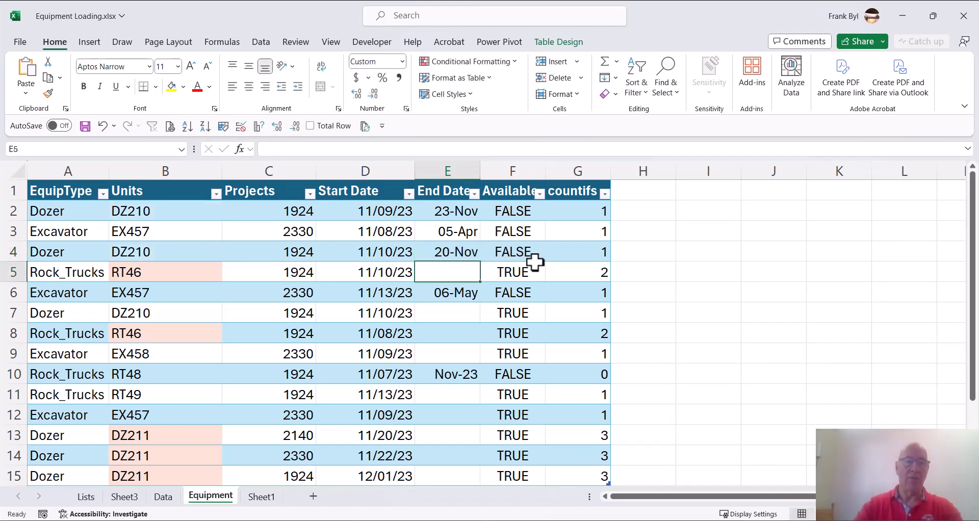
# - Examine which cells in the Units column are highlighted throughout the table, including the RT46 and DZ211 records
pyautogui.scroll(-1, 157, 271)
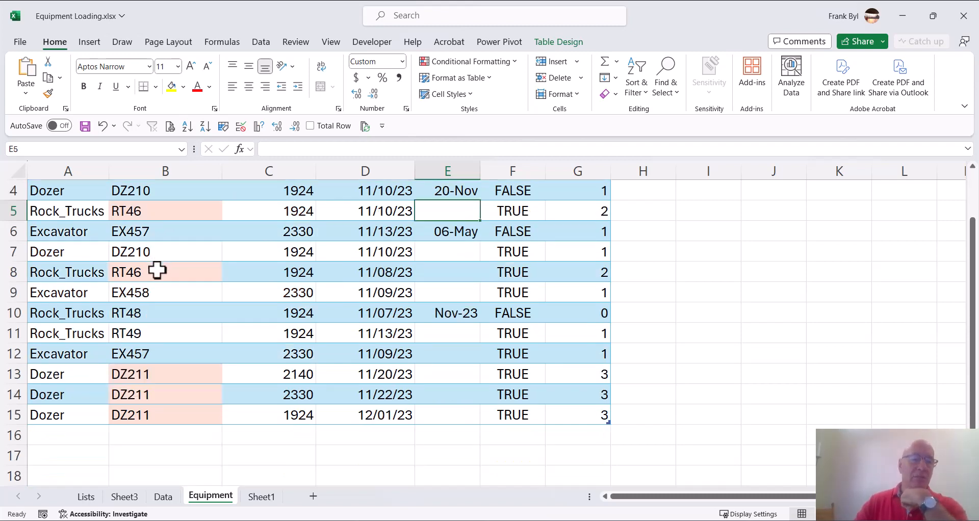
pyautogui.scroll(-3, 155, 274)
pyautogui.scroll(4, 153, 278)
pyautogui.scroll(-1, 154, 251)
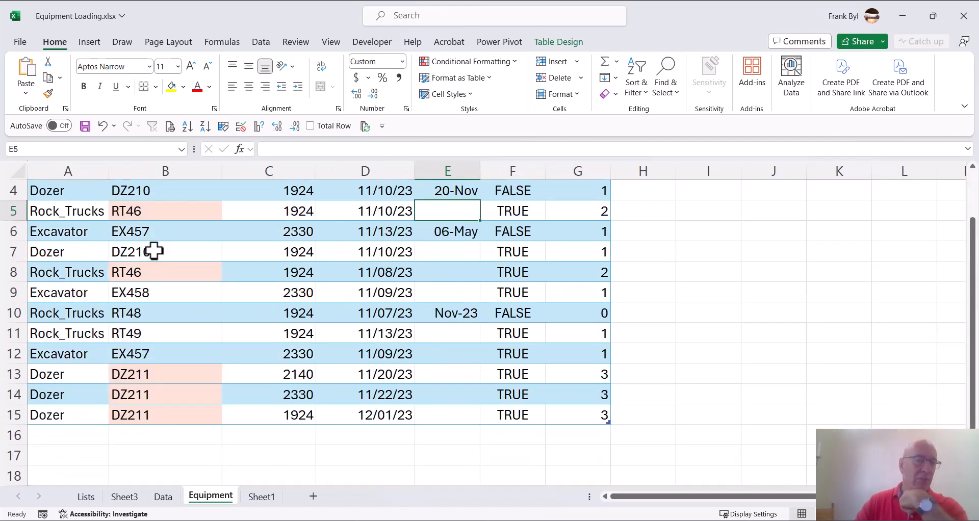
pyautogui.scroll(-1, 154, 251)
pyautogui.scroll(2, 177, 223)
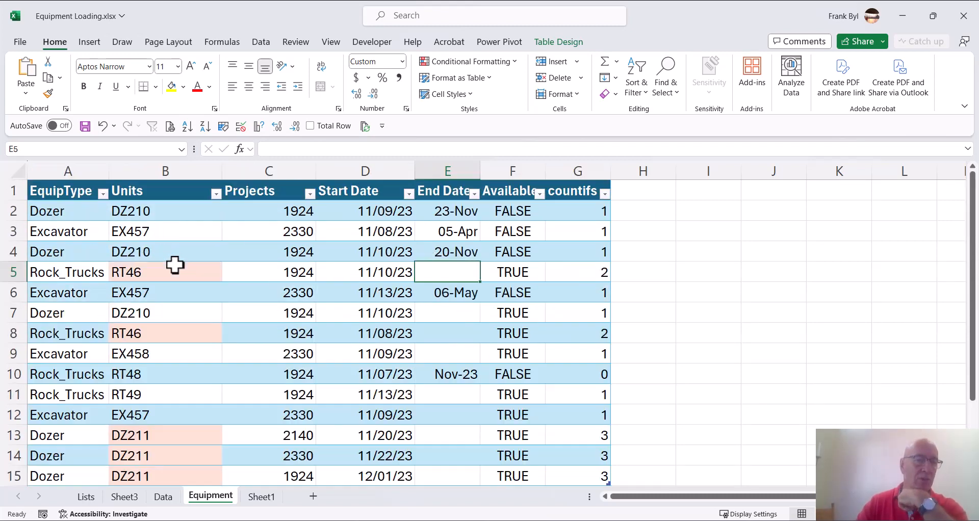
pyautogui.click(151, 272)
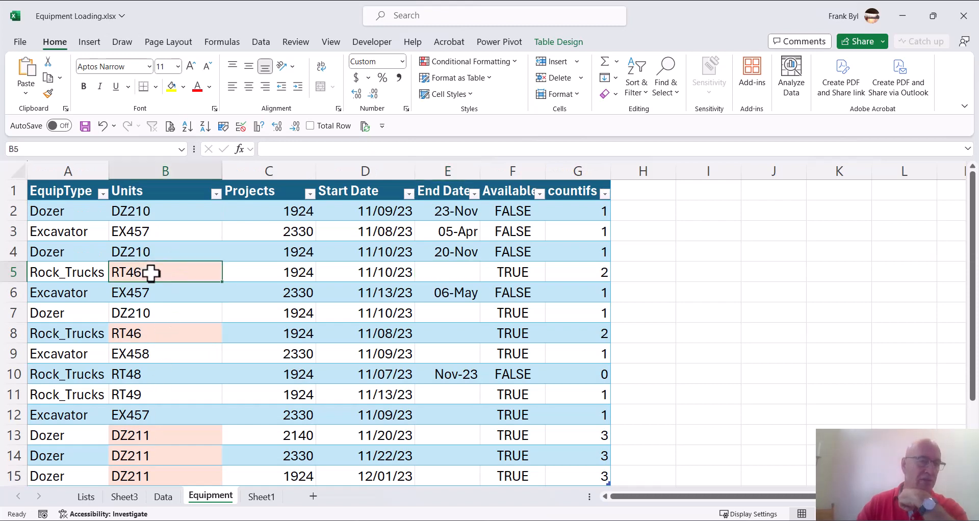
pyautogui.scroll(-10, 149, 273)
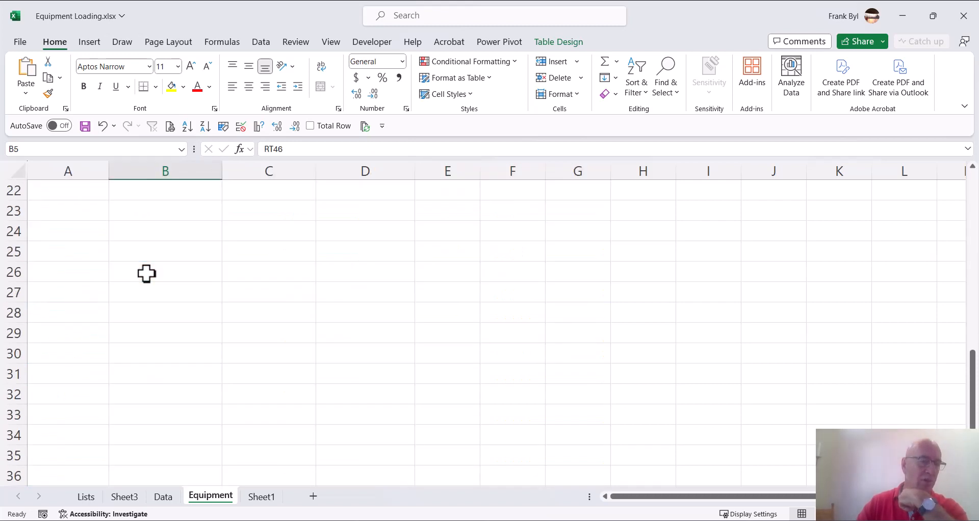
# - Filter the Units column to show only the RT46 records, and clear that filter again
pyautogui.scroll(10, 146, 274)
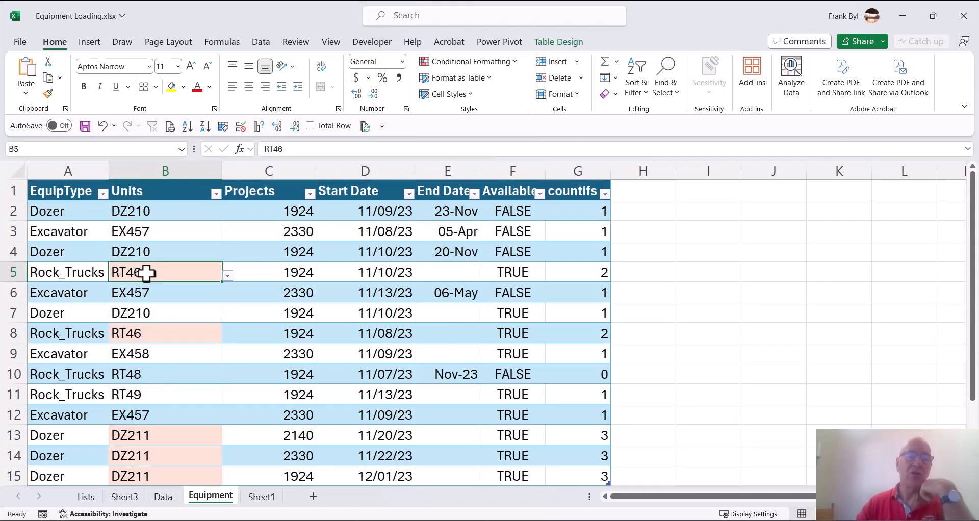
pyautogui.rightClick(147, 273)
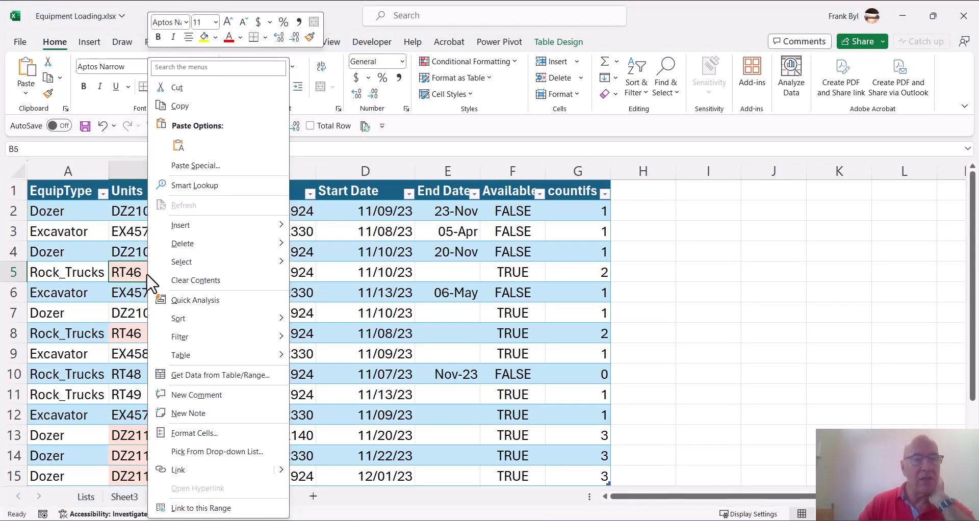
pyautogui.moveTo(201, 339)
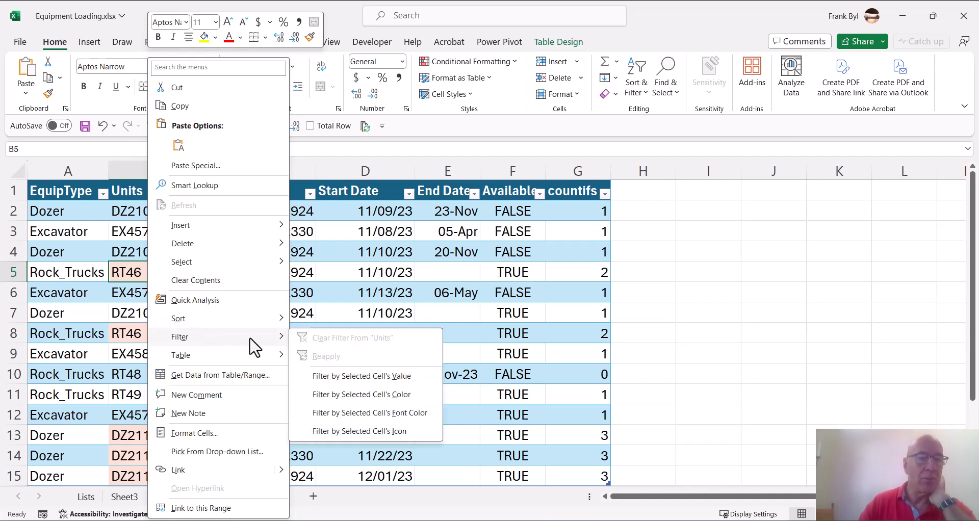
pyautogui.click(368, 377)
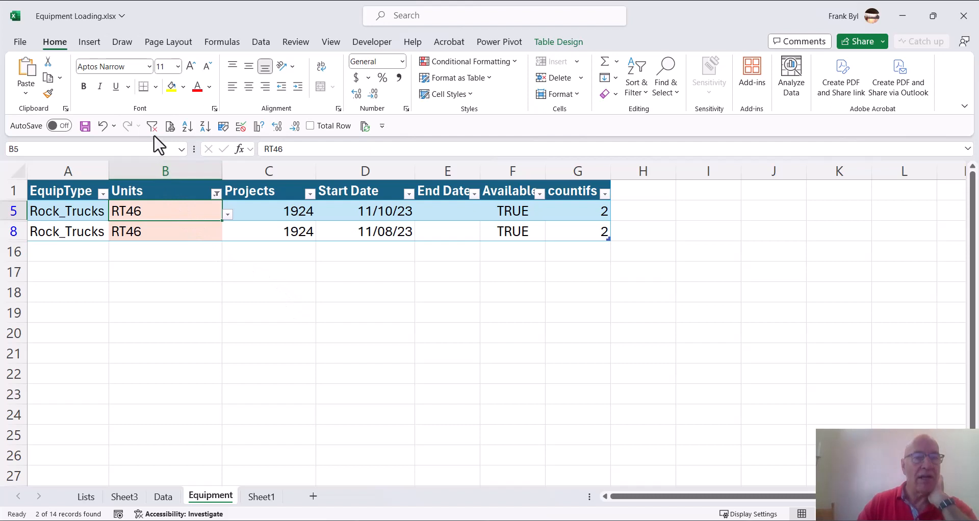
pyautogui.click(261, 43)
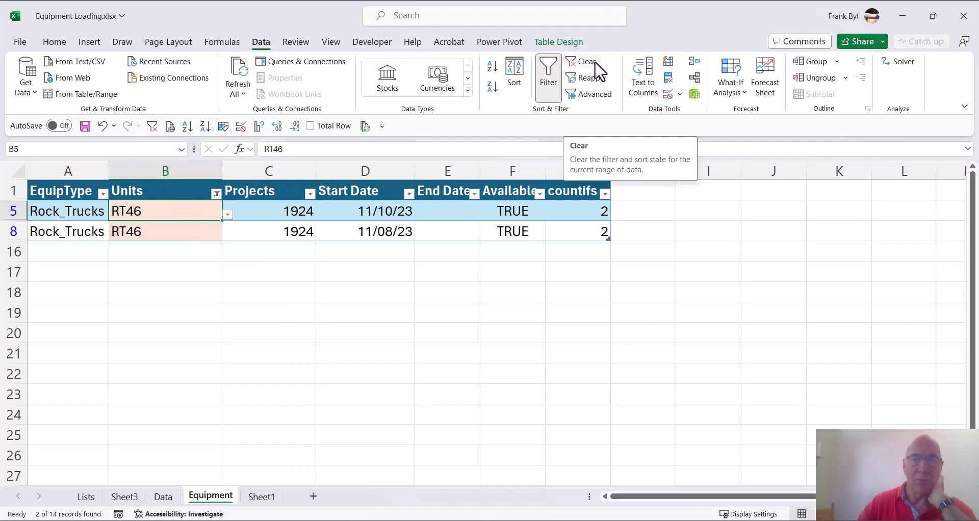
pyautogui.click(152, 126)
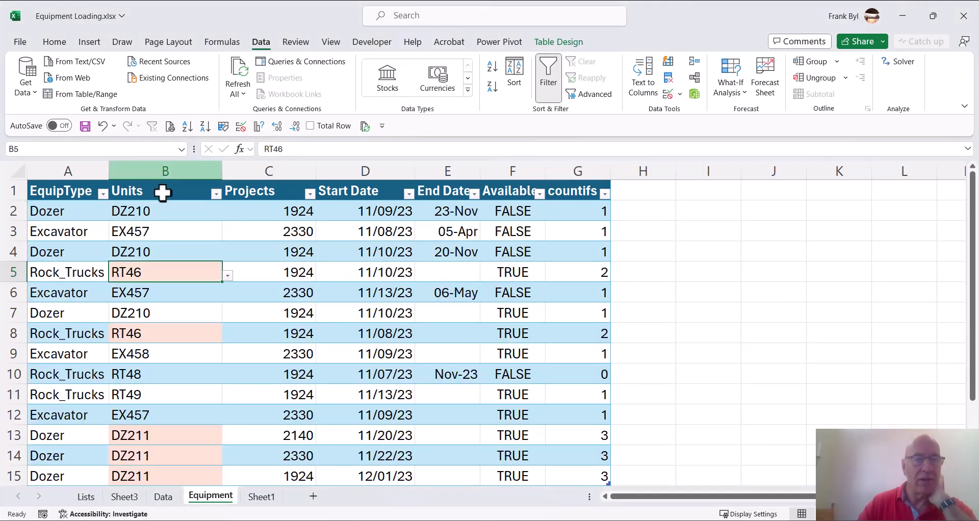
# - Enter the end date 12/1 for the DZ211 record in row 13 and select the DZ211 units in B14 to B15
pyautogui.scroll(-3, 152, 291)
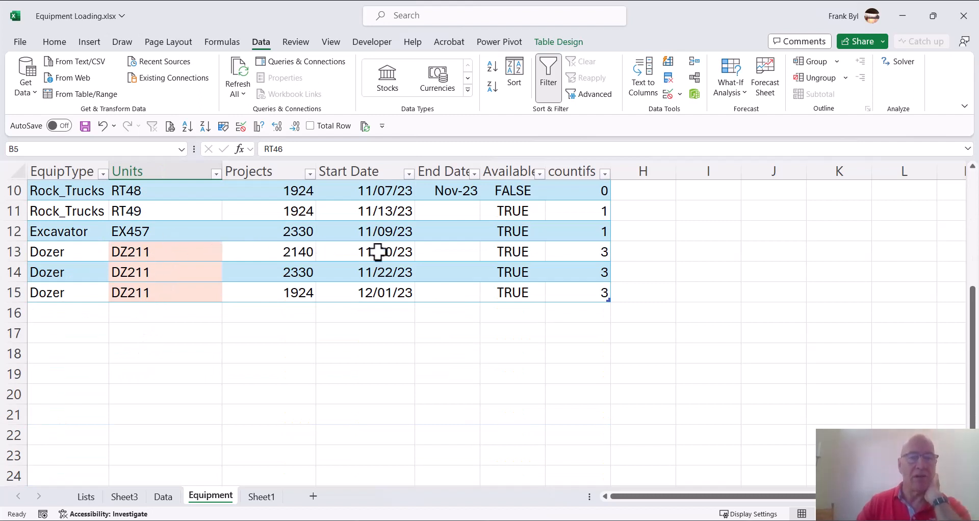
pyautogui.click(431, 255)
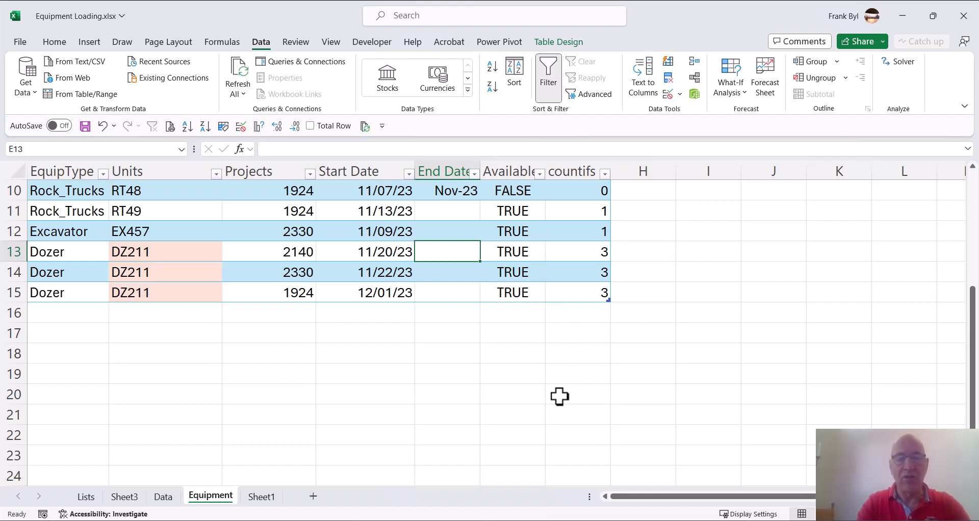
pyautogui.write('12/1')
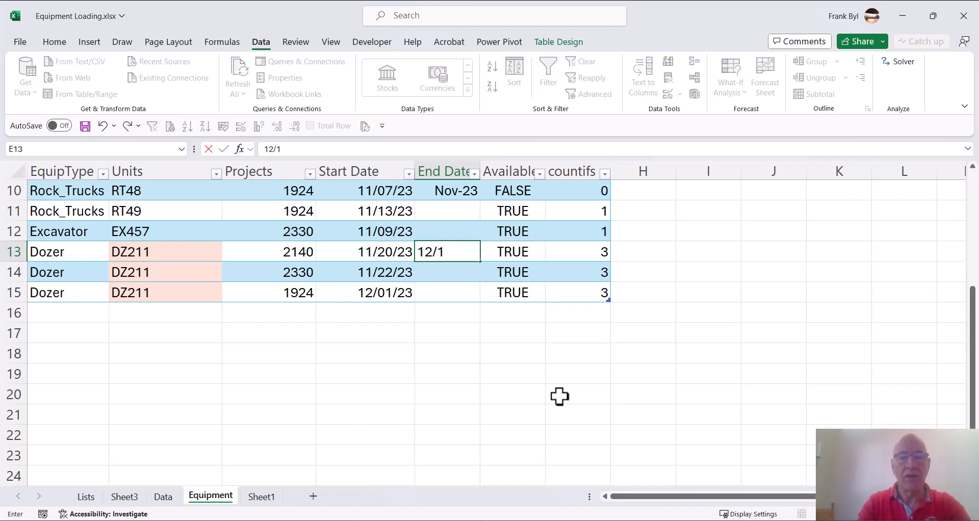
pyautogui.press('Return')
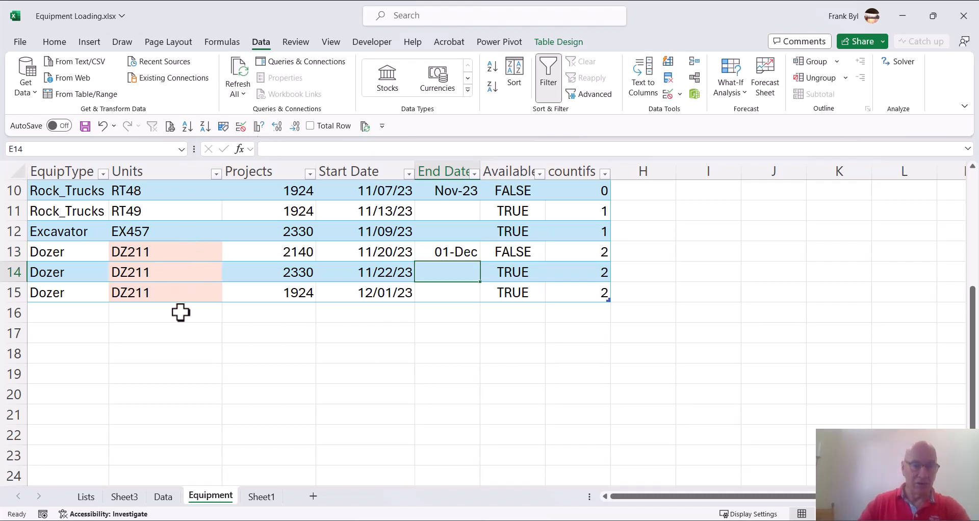
pyautogui.moveTo(190, 276); pyautogui.dragTo(186, 295)
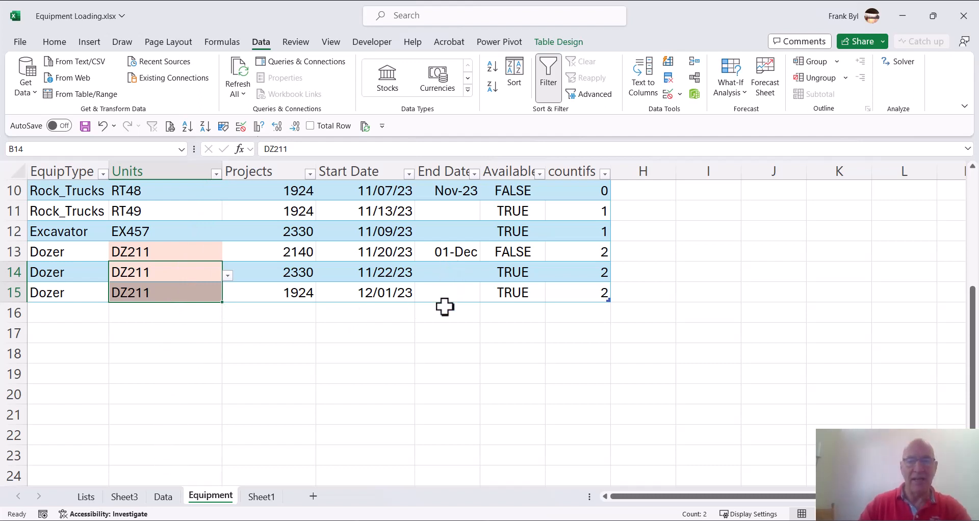
# - Insert a slicer for the Available column of the equipment table
pyautogui.click(350, 231)
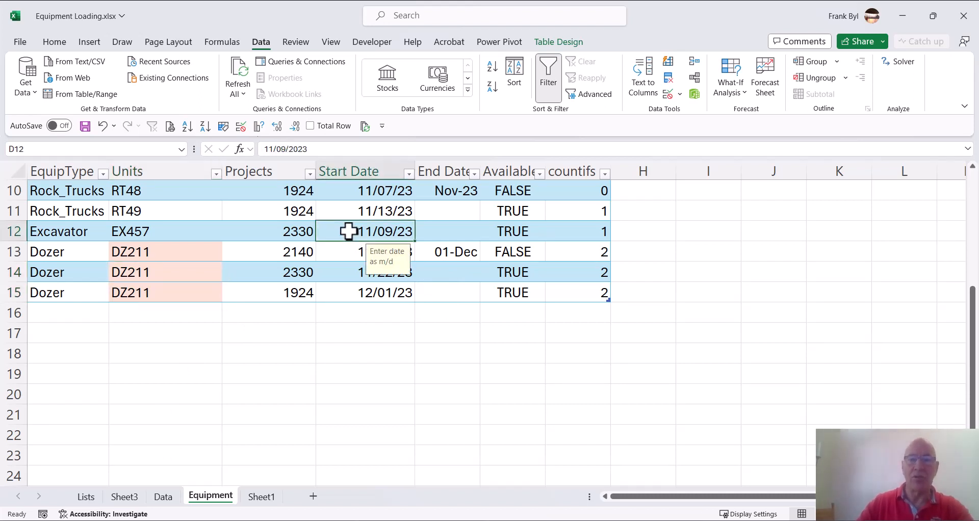
pyautogui.click(559, 43)
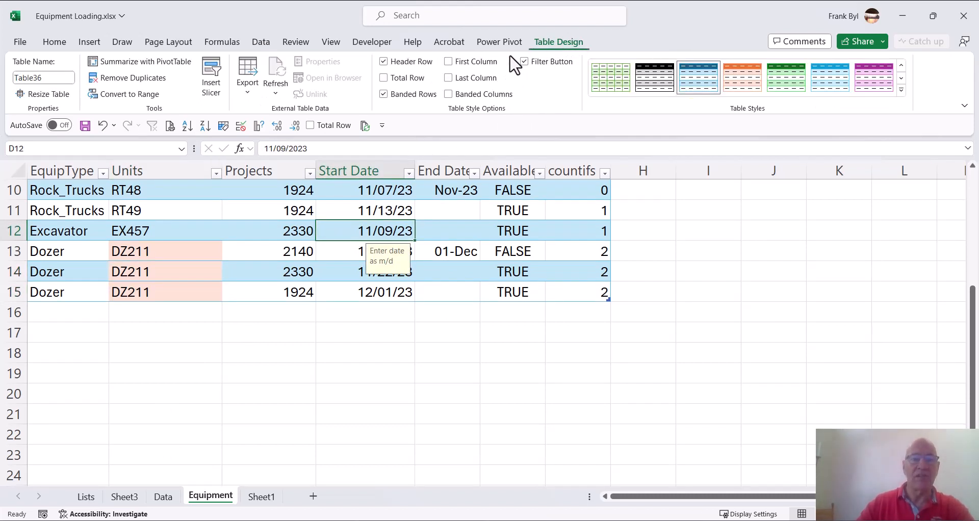
pyautogui.click(218, 94)
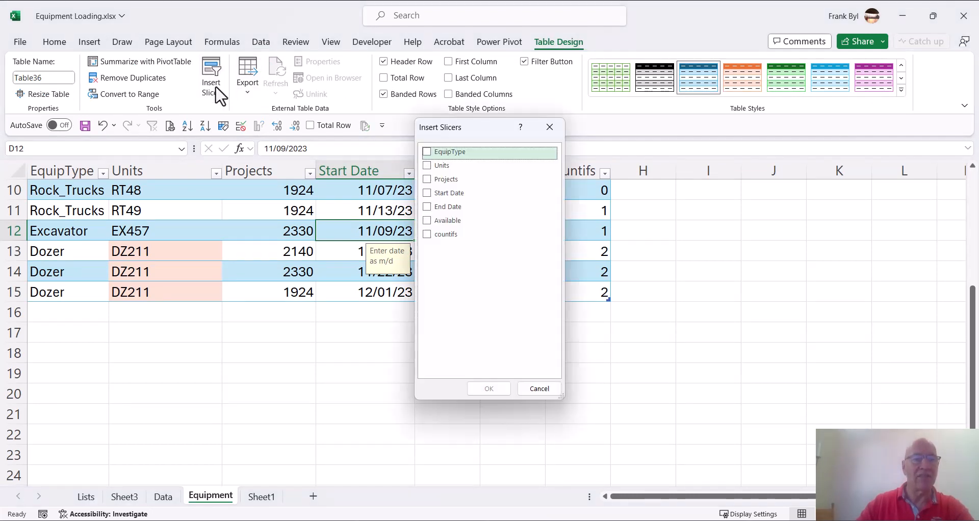
pyautogui.click(426, 220)
pyautogui.click(493, 390)
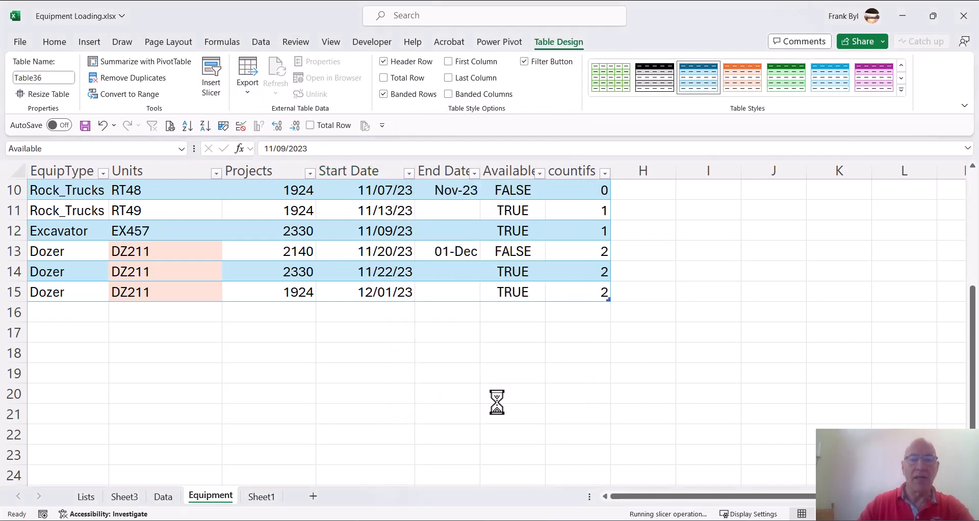
# - Place the Available slicer just beside the countifs column and shorten it to about 2.77 cm high
pyautogui.moveTo(503, 226); pyautogui.dragTo(719, 214)
pyautogui.moveTo(722, 476); pyautogui.dragTo(718, 298)
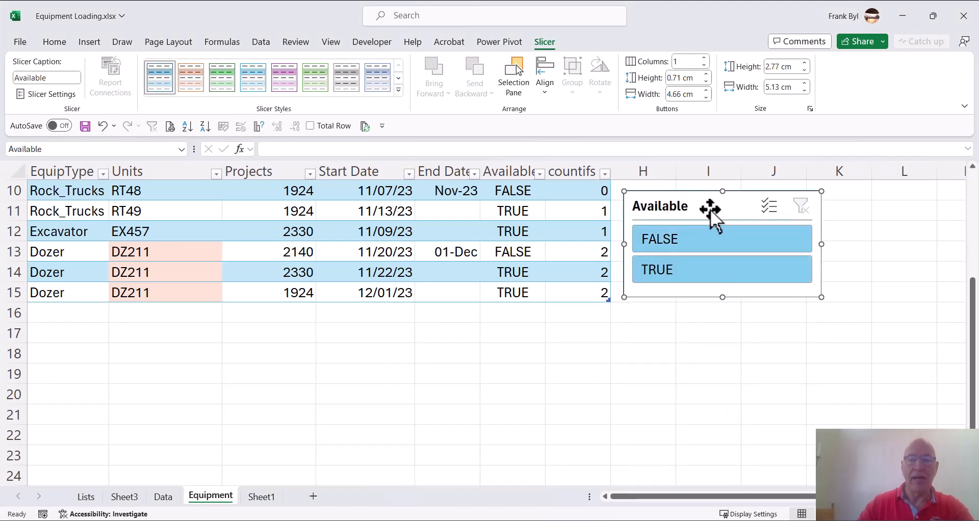
pyautogui.moveTo(711, 210); pyautogui.dragTo(708, 195)
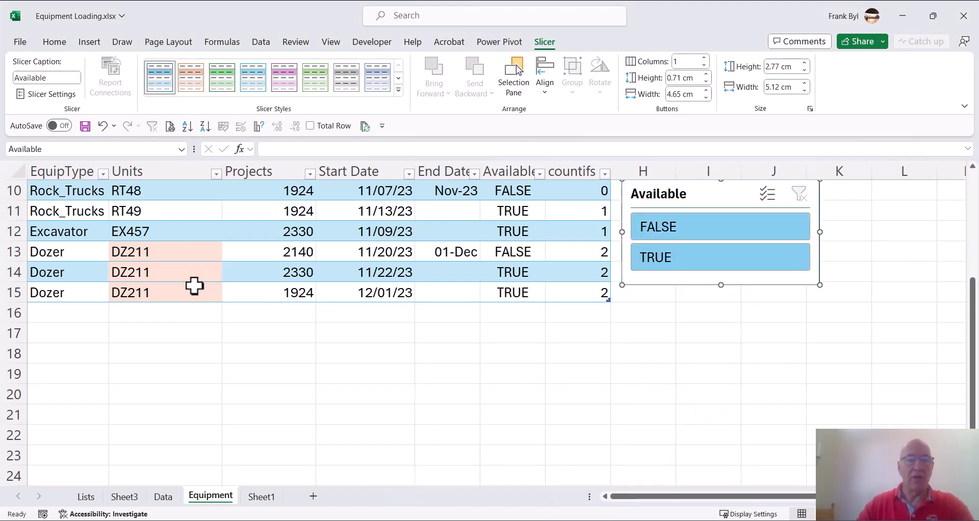
# - Filter the table to the DZ211 records whose Available value is TRUE, using the slicer for availability
pyautogui.rightClick(169, 261)
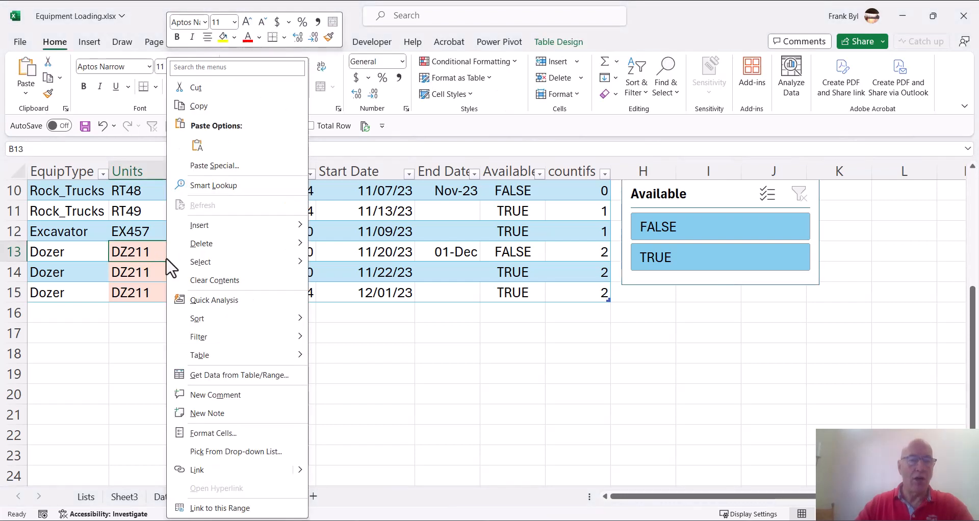
pyautogui.moveTo(229, 327)
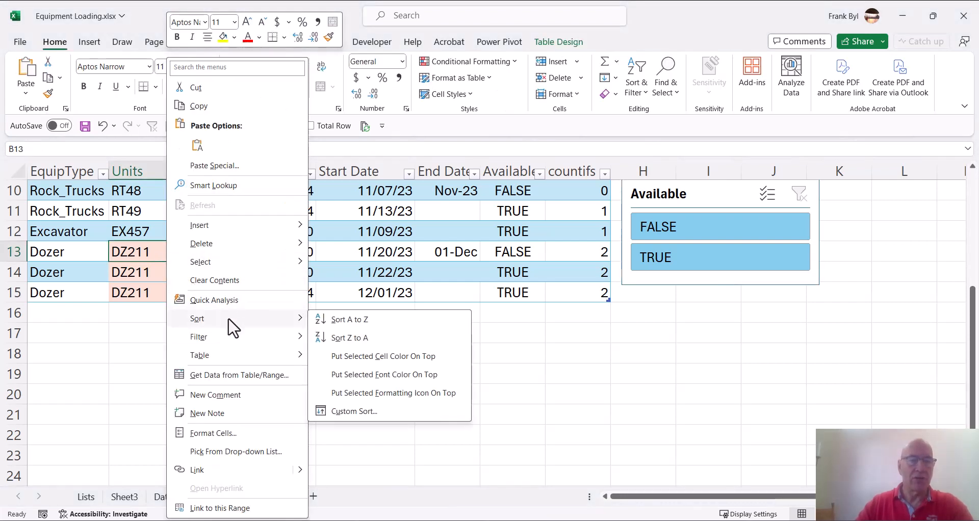
pyautogui.moveTo(240, 345)
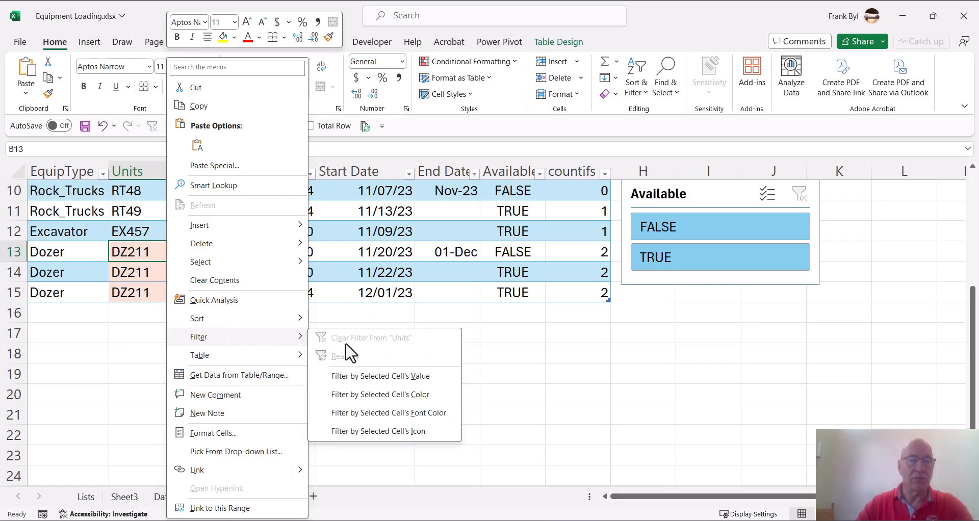
pyautogui.click(375, 377)
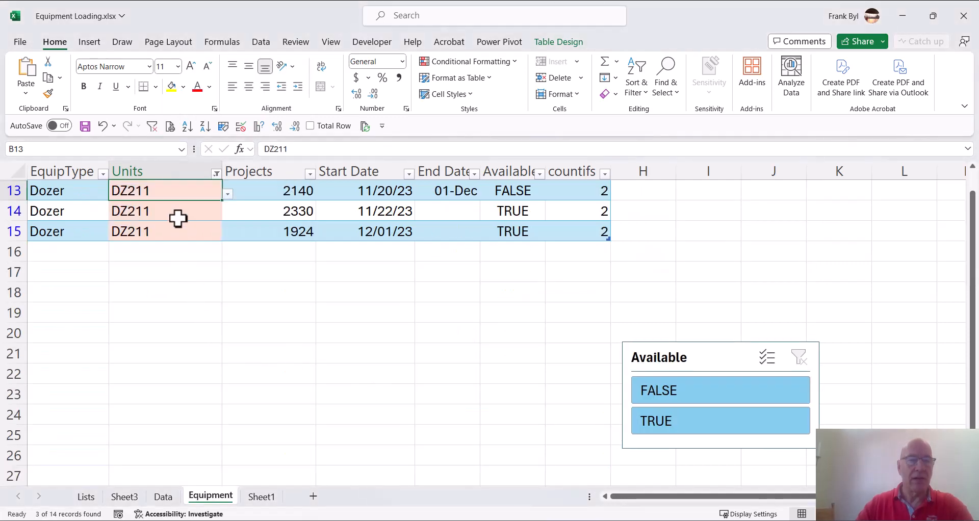
pyautogui.click(700, 423)
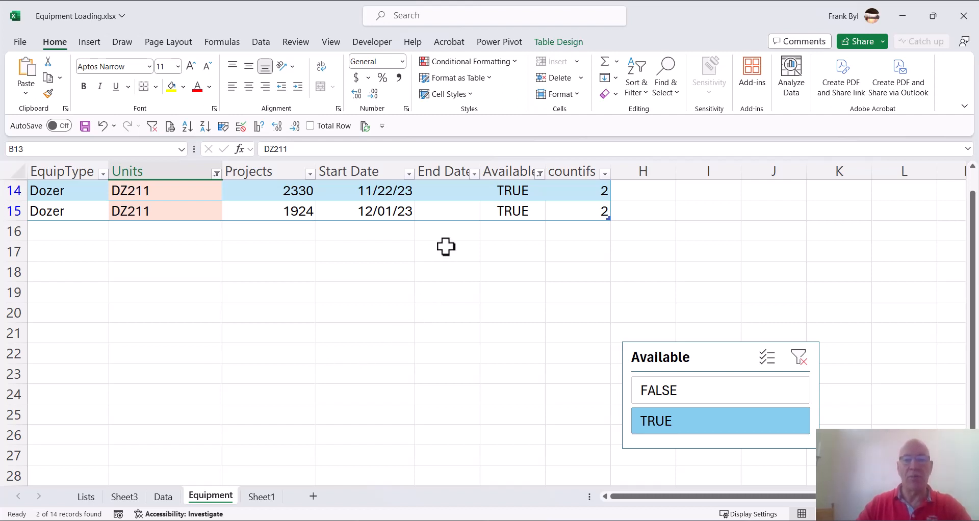
# - Enter the end date 12/2 for the DZ211 record in row 14
pyautogui.click(449, 190)
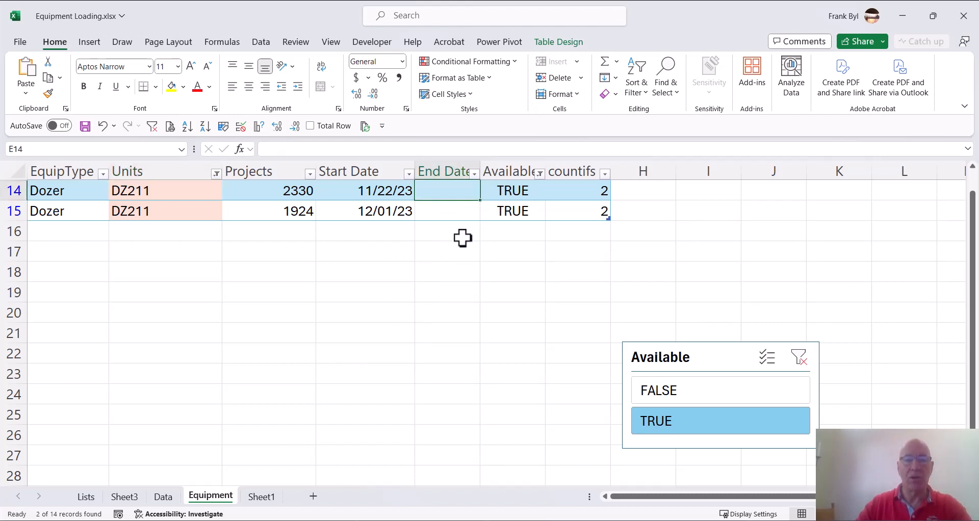
pyautogui.write('12')
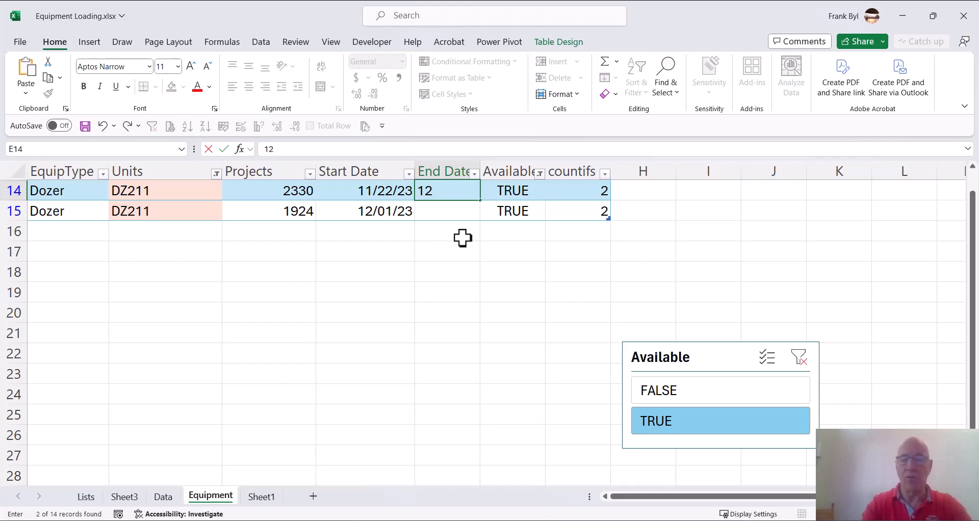
pyautogui.write('/2')
pyautogui.press('Return')
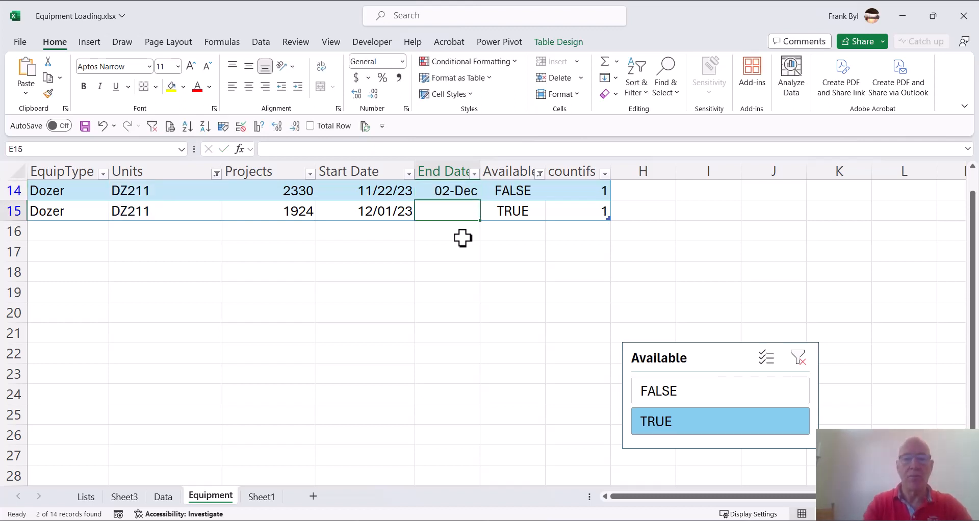
# - Clear all filters so the whole equipment table is shown from its first row
pyautogui.click(276, 196)
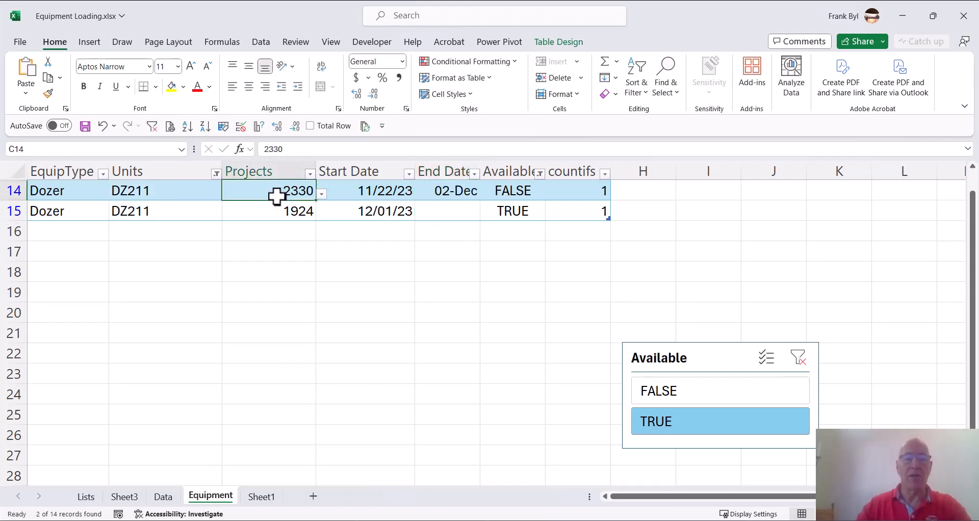
pyautogui.click(152, 126)
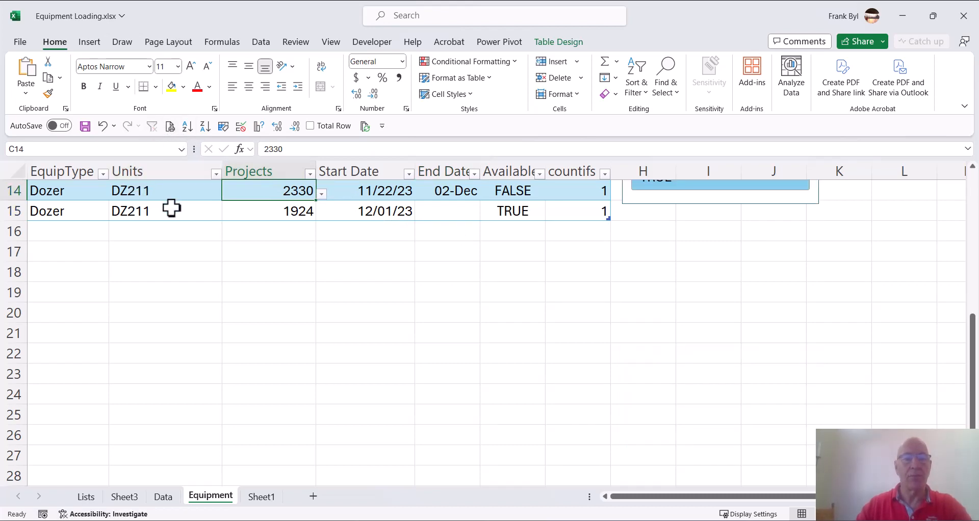
pyautogui.scroll(5, 171, 207)
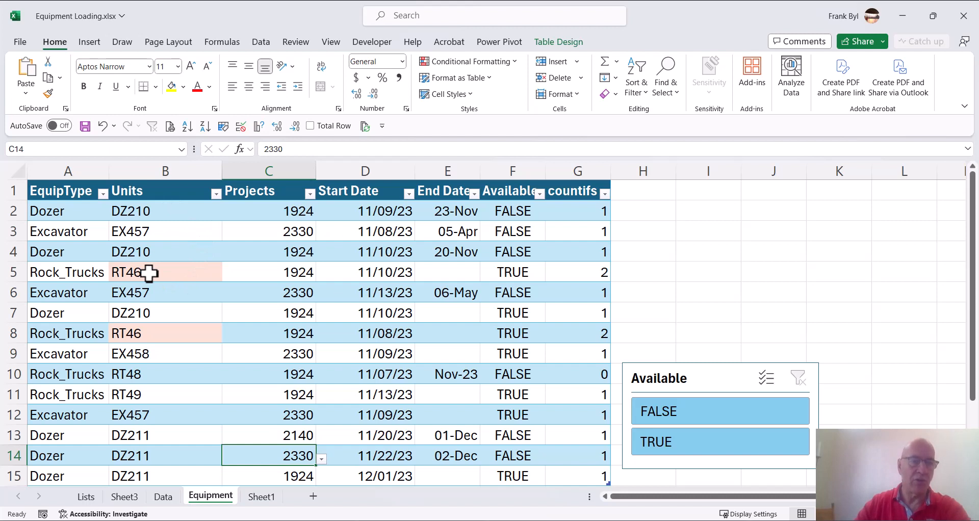
# - Filter the Units column by the light orange cell color, and clear that filter again
pyautogui.click(216, 195)
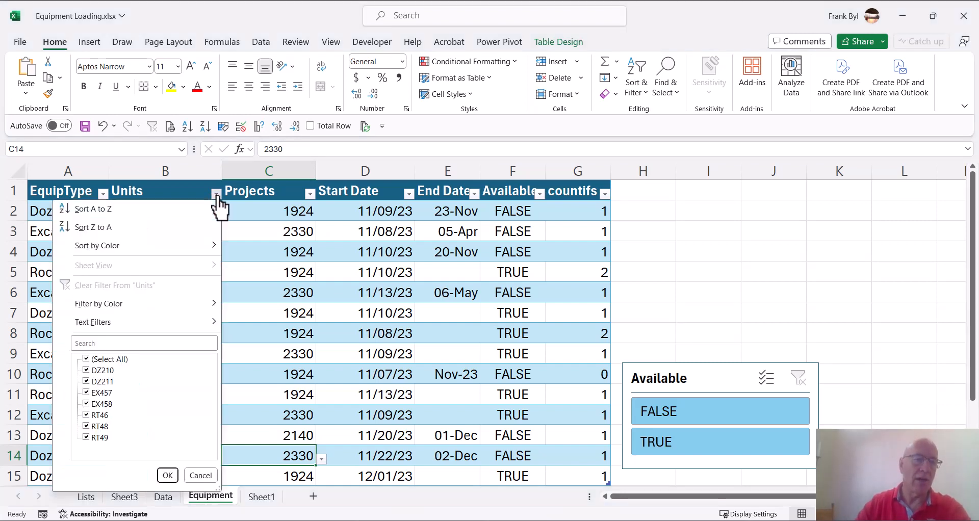
pyautogui.moveTo(167, 313)
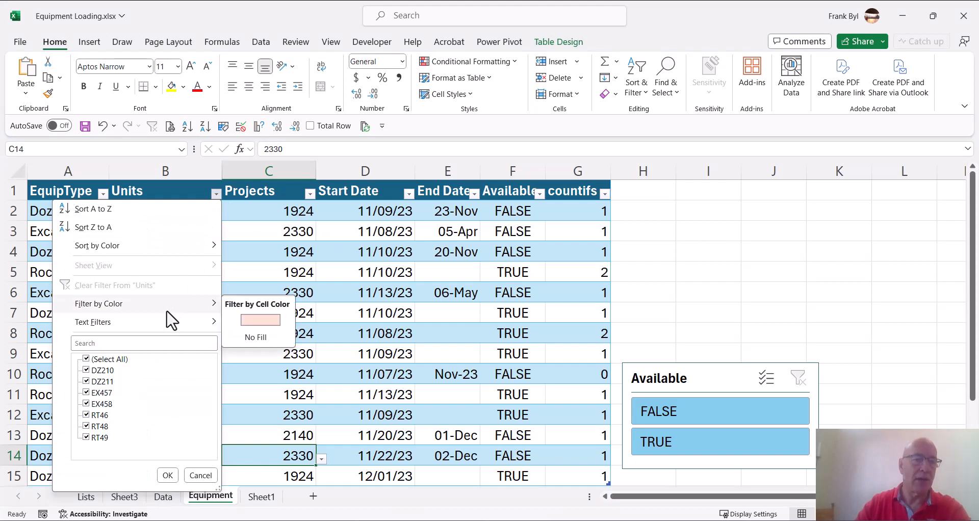
pyautogui.click(266, 321)
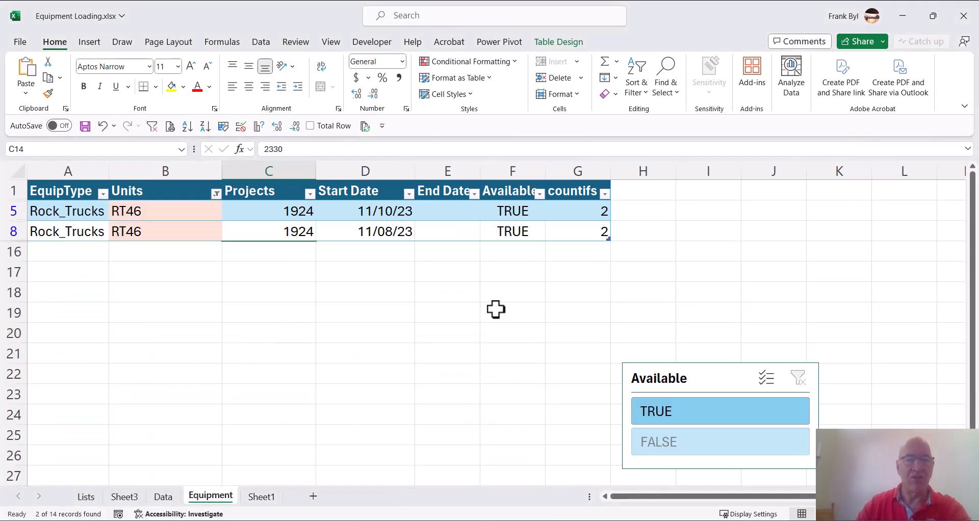
pyautogui.click(151, 127)
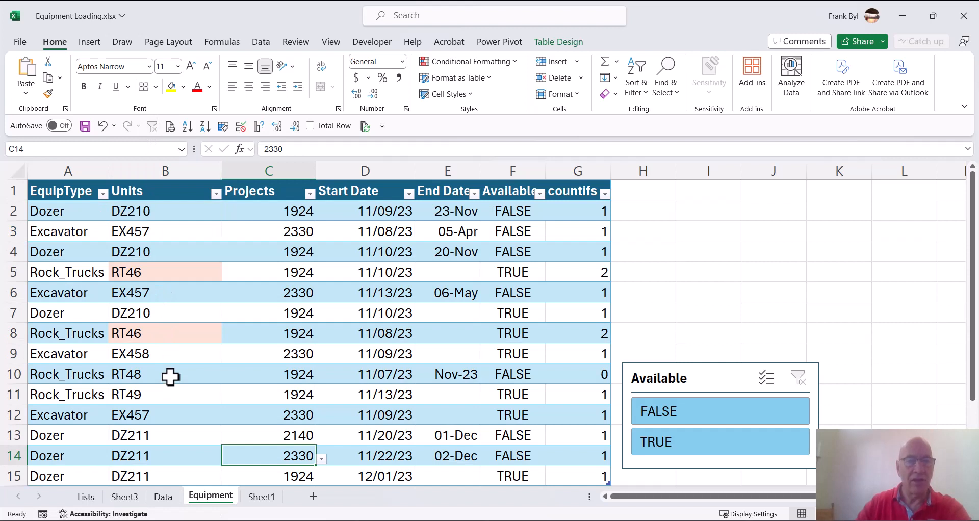
# - Delete the end date of the DZ211 record in row 13
pyautogui.scroll(-1, 170, 377)
pyautogui.click(447, 395)
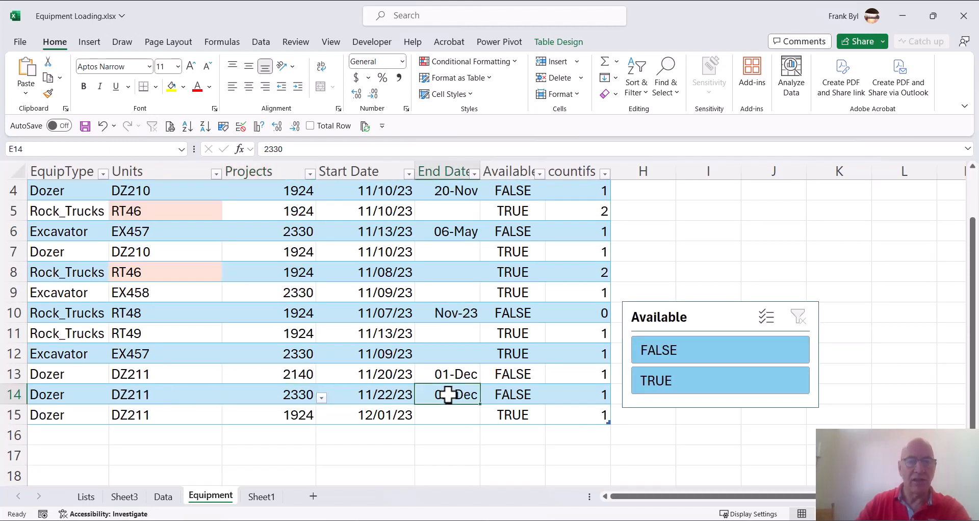
pyautogui.click(451, 377)
pyautogui.press('Delete')
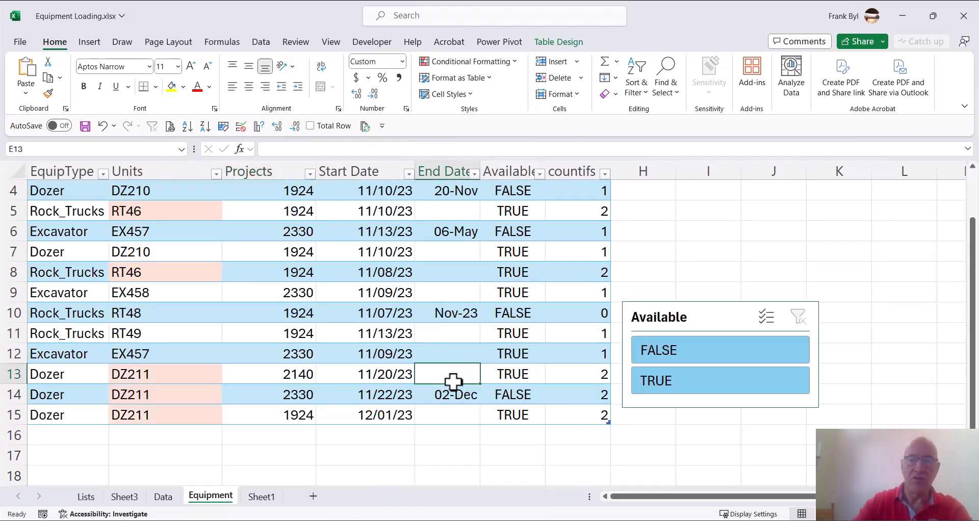
pyautogui.scroll(1, 255, 306)
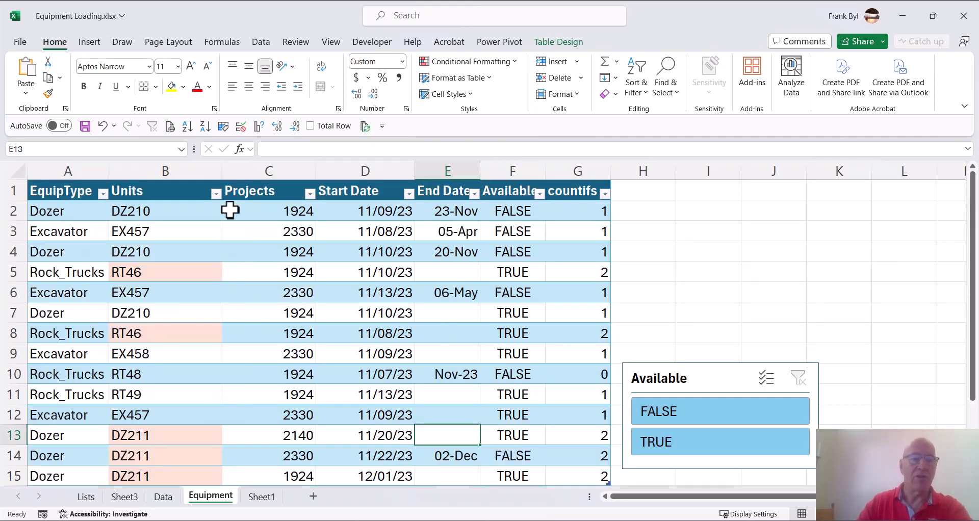
# - Filter the Units column by the light orange cell color and show only the TRUE records with the Available slicer
pyautogui.click(217, 194)
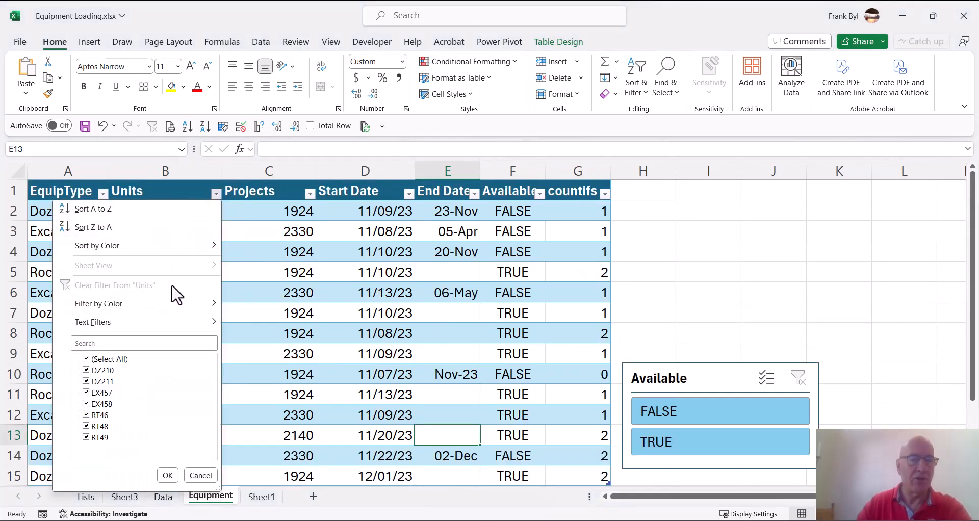
pyautogui.moveTo(197, 317)
pyautogui.click(255, 324)
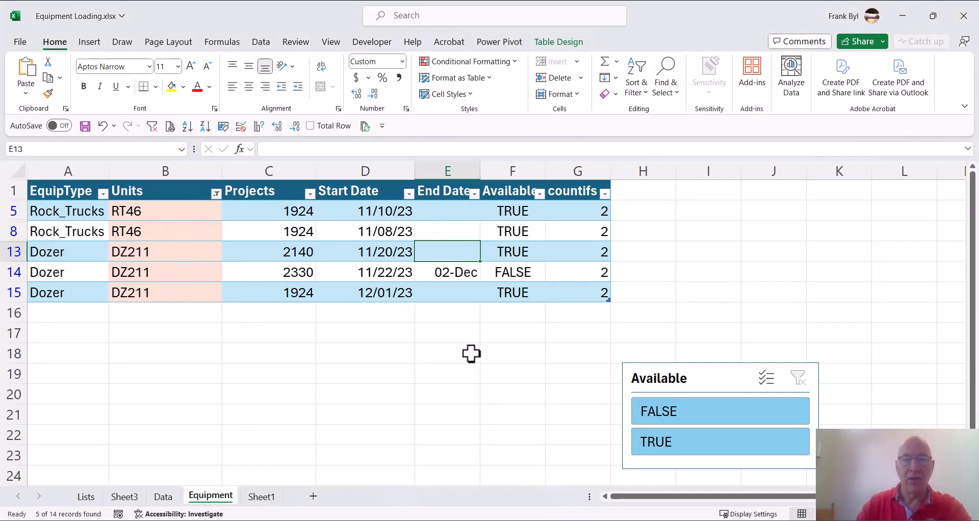
pyautogui.click(698, 448)
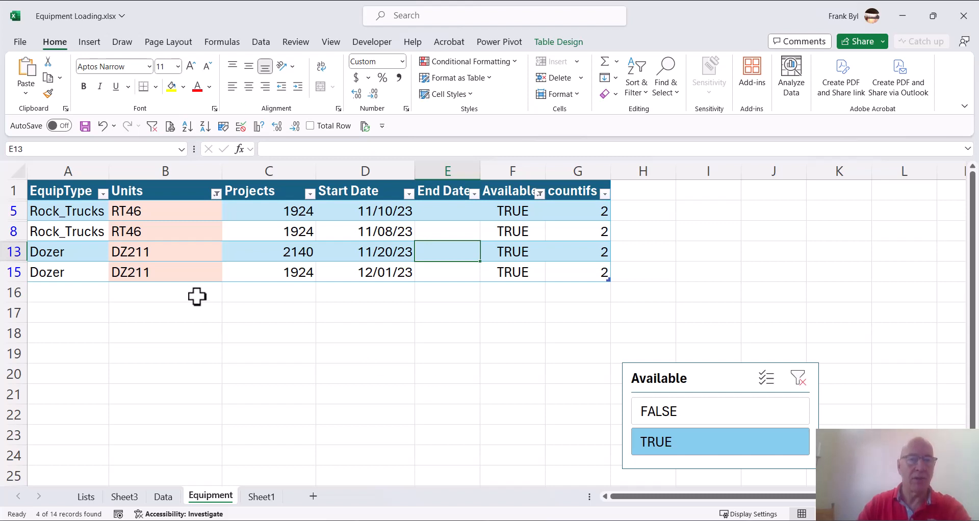
# - Change the unit of the DZ211 record in row 15 to DZ212
pyautogui.click(177, 272)
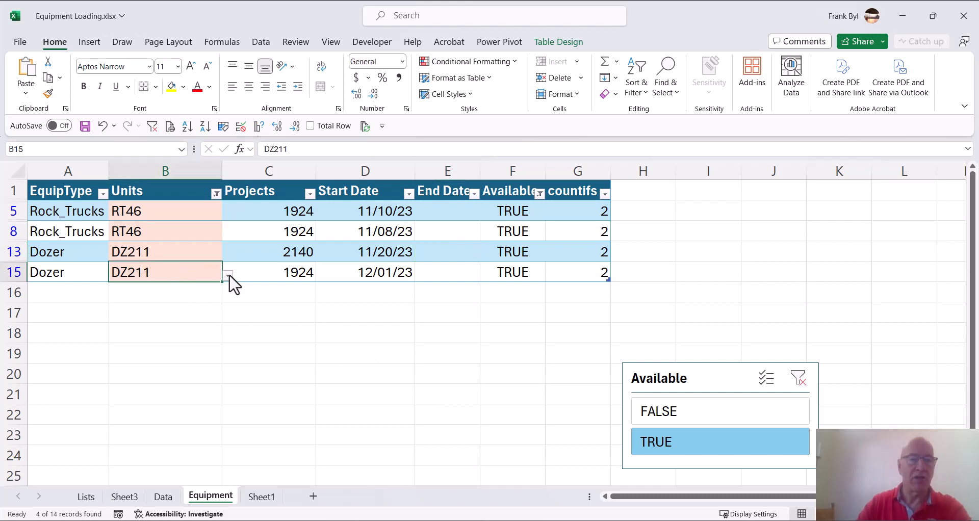
pyautogui.click(228, 276)
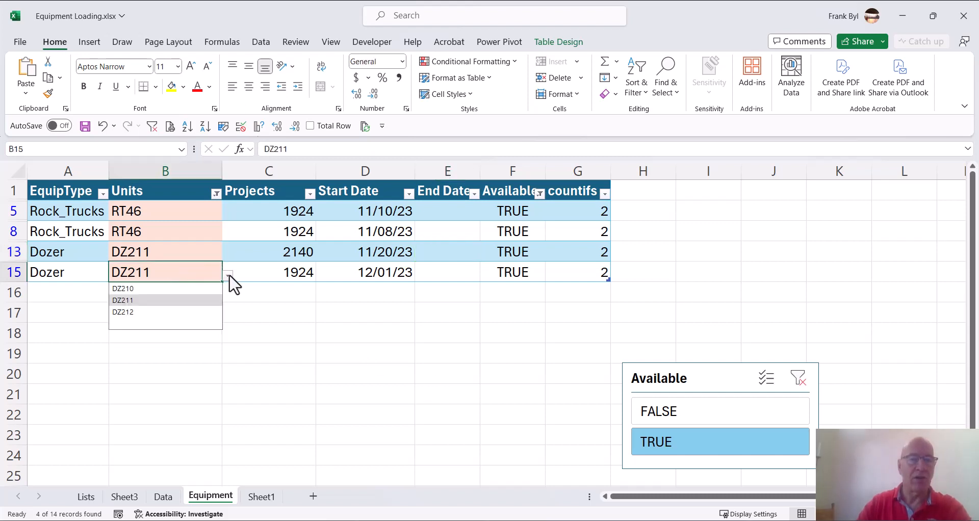
pyautogui.click(147, 312)
pyautogui.click(154, 316)
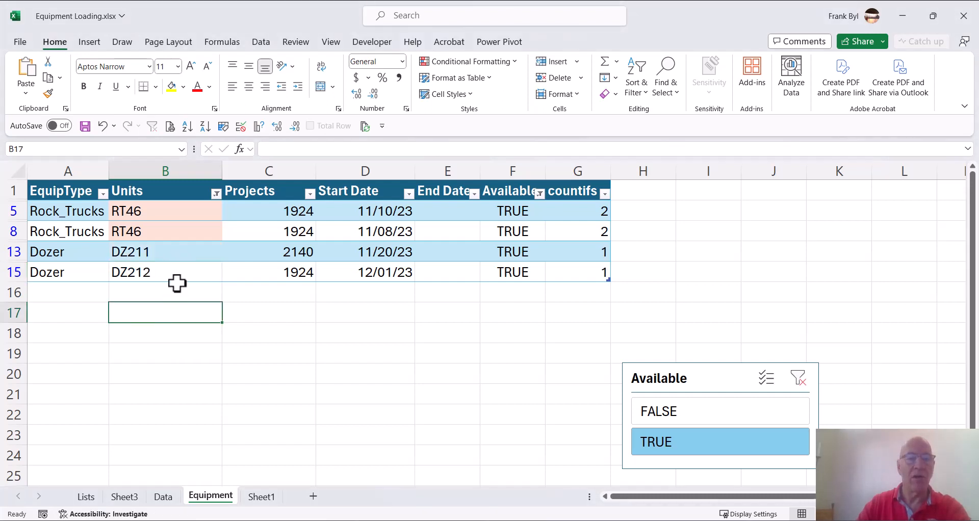
# - Change the unit of the RT46 record in row 8 to RT47
pyautogui.click(194, 229)
pyautogui.click(226, 234)
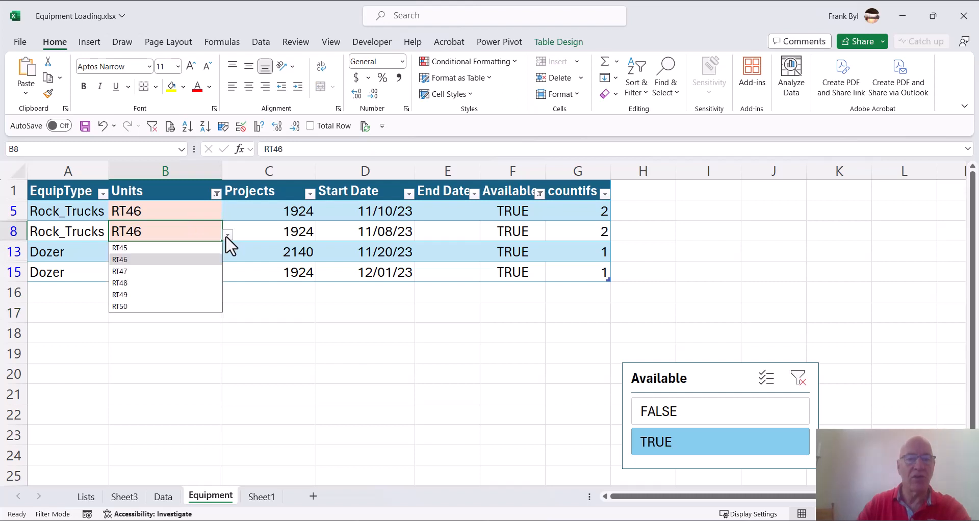
pyautogui.click(151, 271)
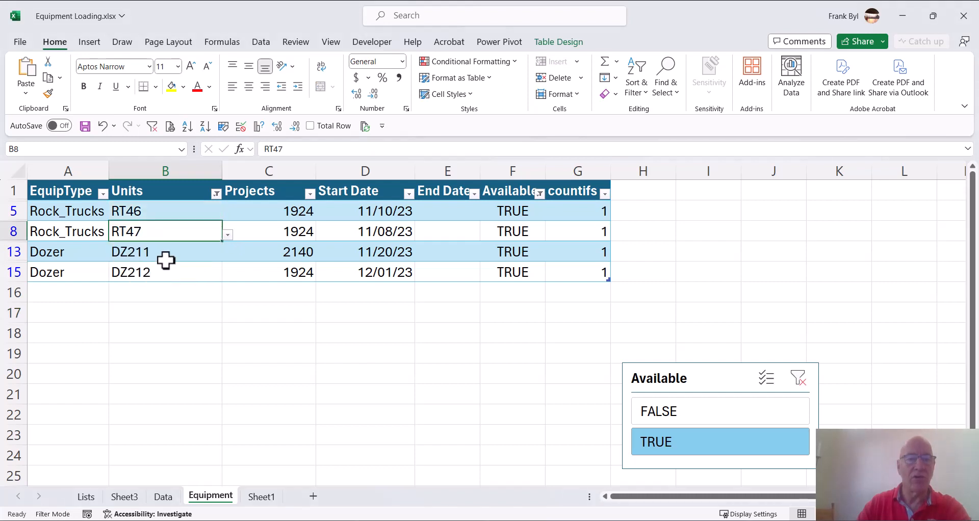
pyautogui.click(167, 259)
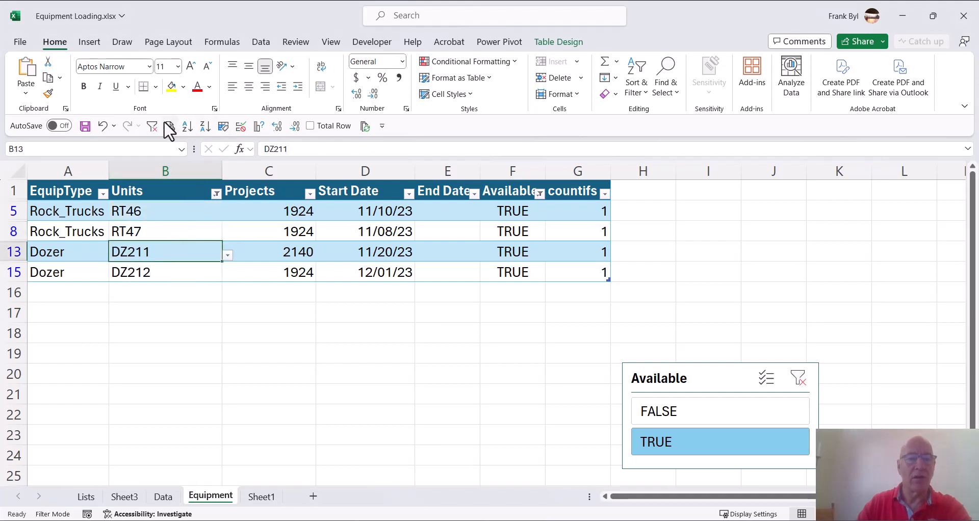
# - Clear all filters so that every record of the equipment table is shown
pyautogui.click(152, 126)
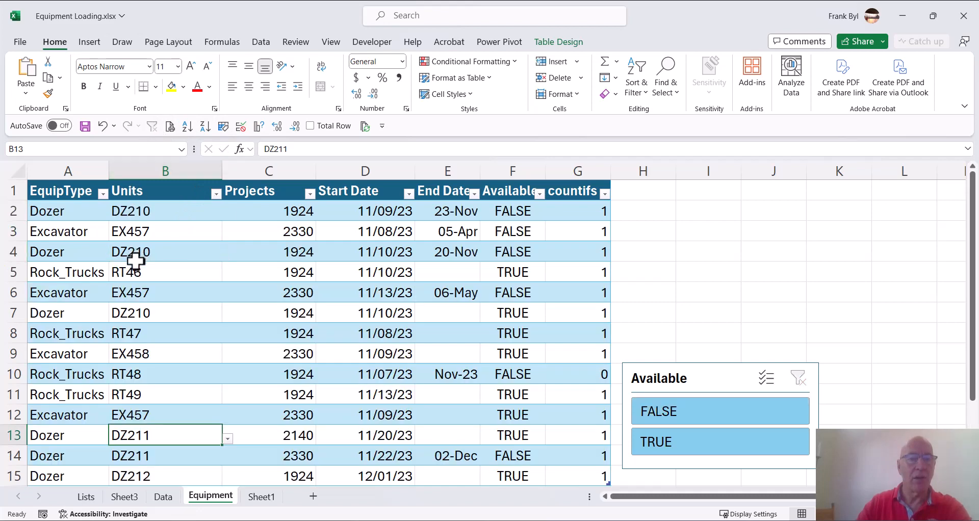
pyautogui.scroll(-5, 135, 261)
pyautogui.scroll(5, 135, 263)
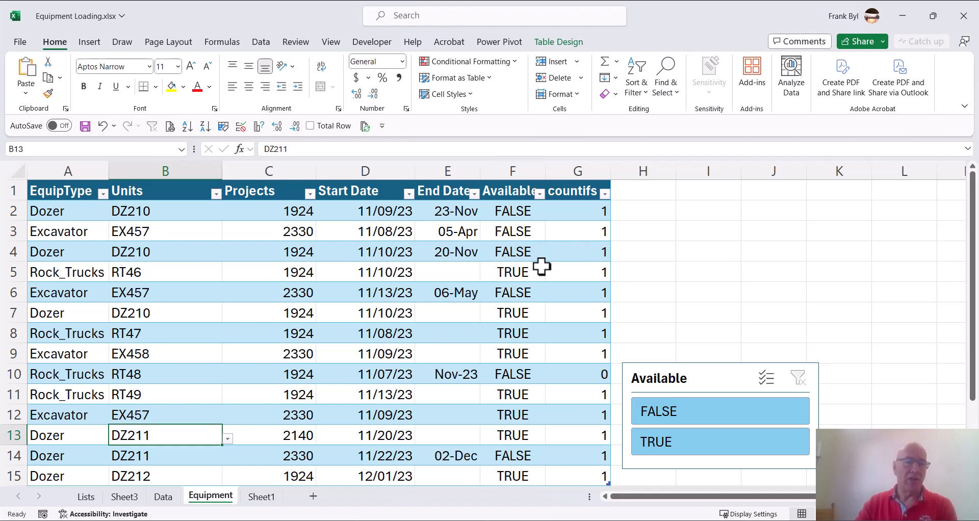
# - Hide the Available and countifs columns, F and G, of the equipment sheet
pyautogui.moveTo(515, 171); pyautogui.dragTo(596, 175)
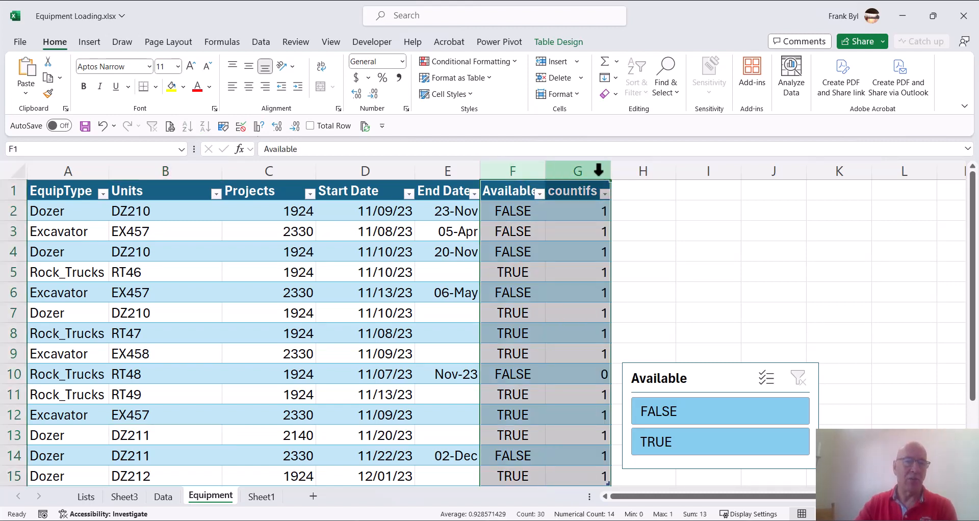
pyautogui.rightClick(598, 170)
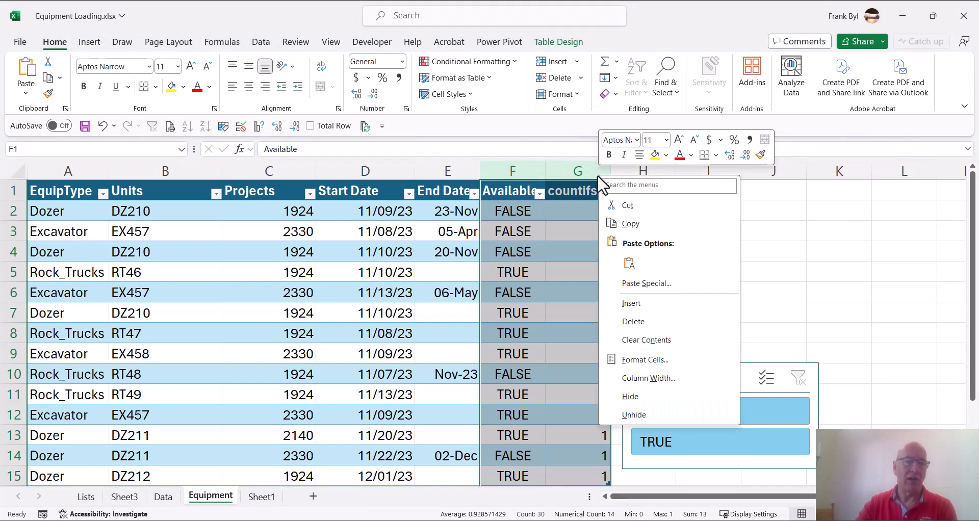
pyautogui.click(638, 397)
pyautogui.click(333, 369)
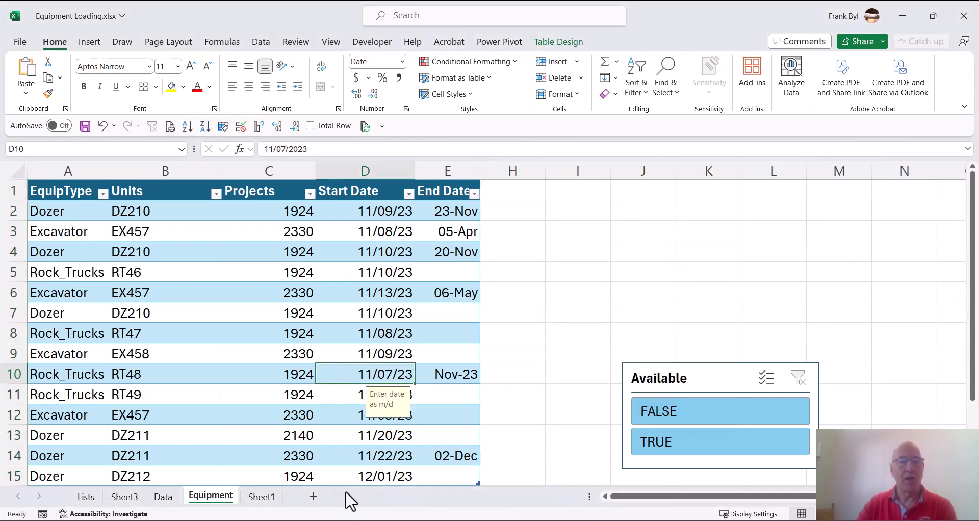
# - Insert two blank rows above the table header and move the Available slicer to cell A1
pyautogui.moveTo(721, 380); pyautogui.dragTo(657, 267)
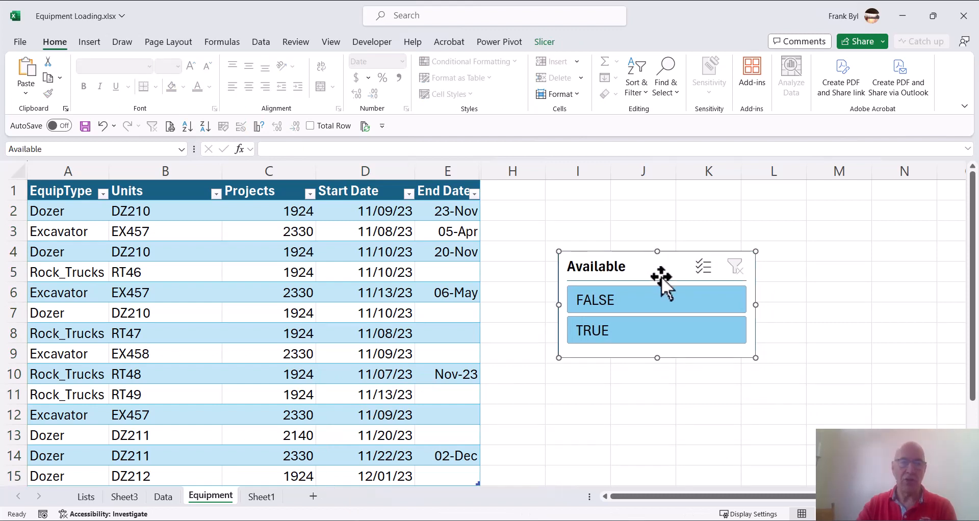
pyautogui.click(14, 190)
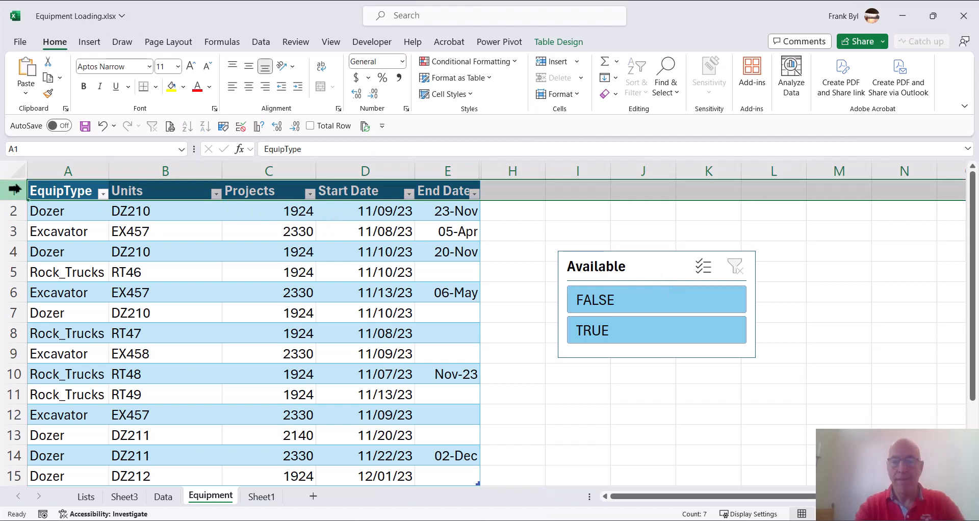
pyautogui.hotkey('ctrl', '+')
pyautogui.hotkey('ctrl', '+')
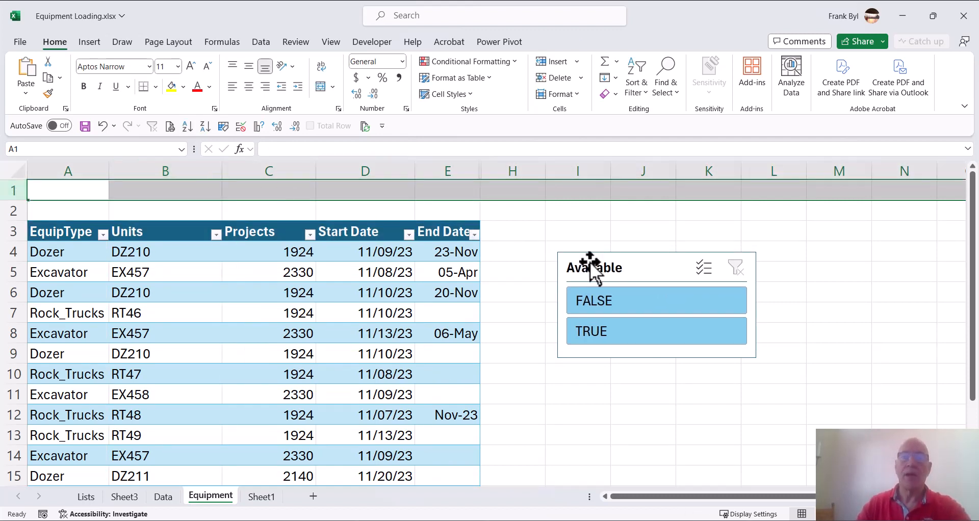
pyautogui.moveTo(645, 273); pyautogui.dragTo(106, 198)
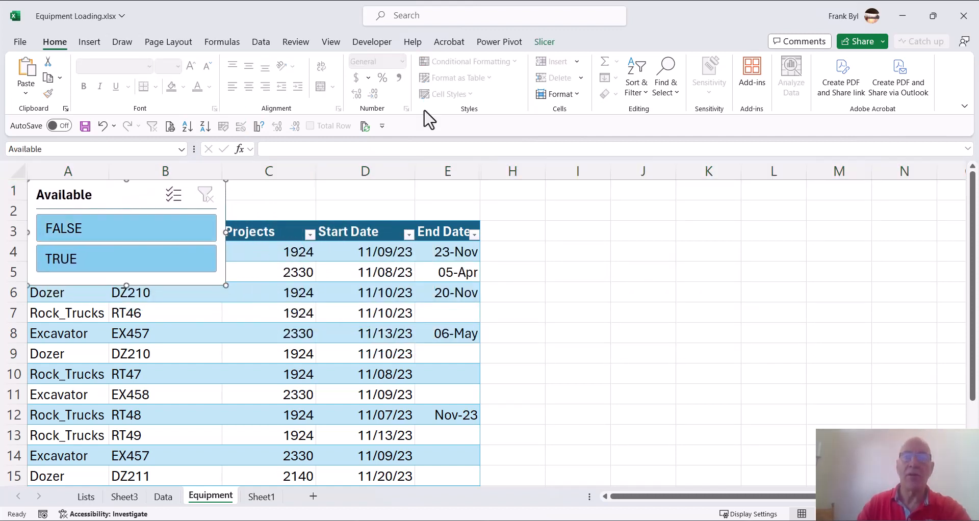
# - Arrange the Available slicer's buttons in 2 columns and turn off its header display
pyautogui.click(545, 43)
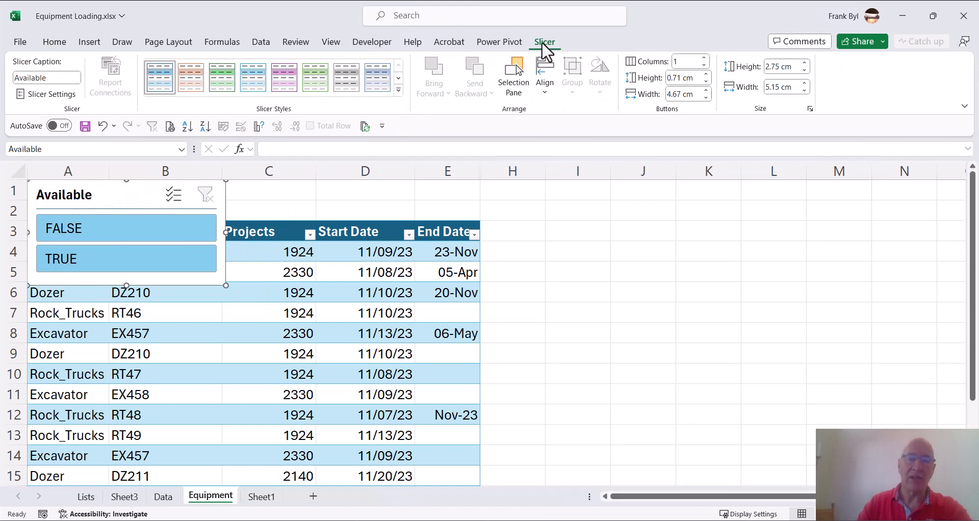
pyautogui.click(704, 58)
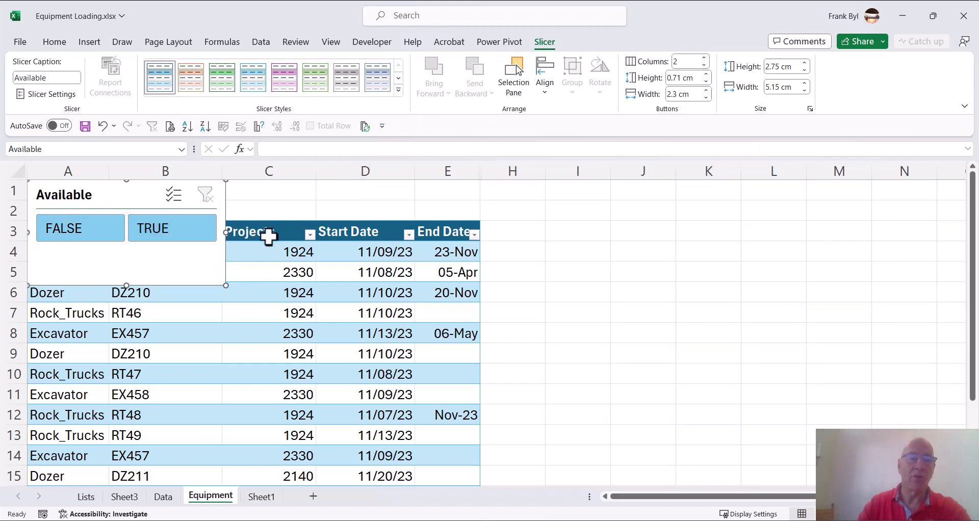
pyautogui.click(63, 95)
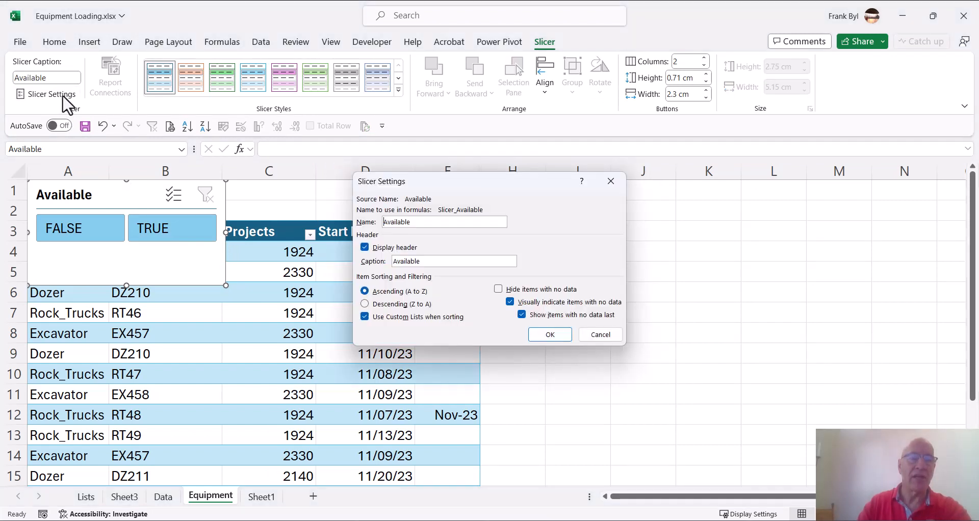
pyautogui.click(365, 247)
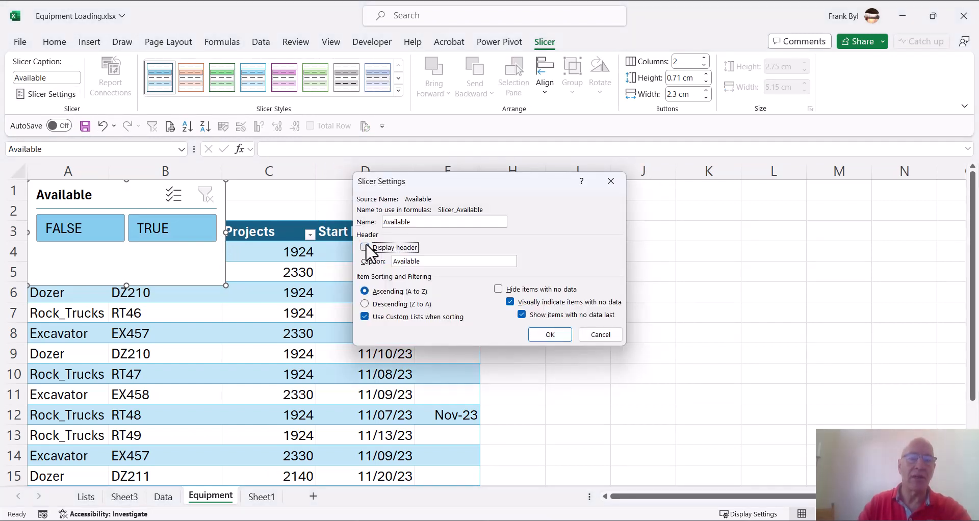
pyautogui.click(563, 337)
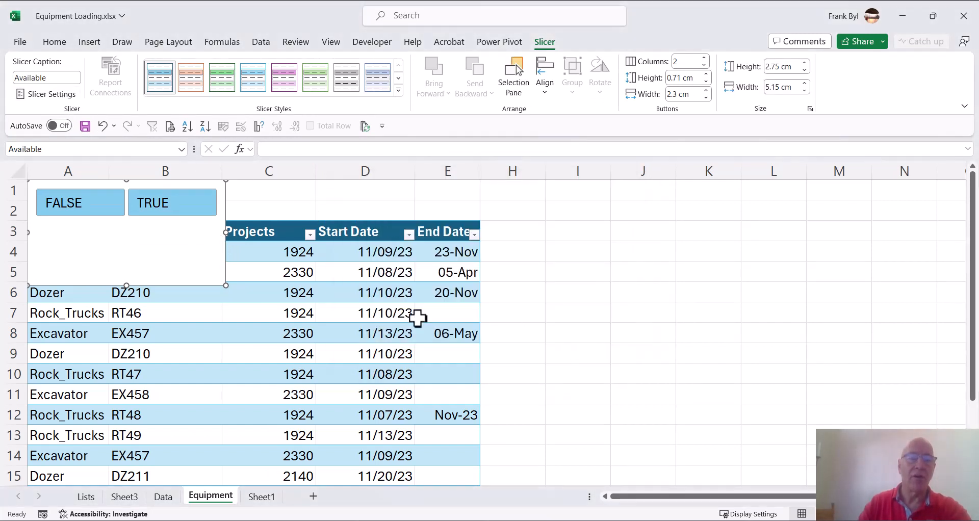
# - Shrink the slicer to about 1 cm high so it fits above the table, and set its button height to 0.5 cm
pyautogui.moveTo(127, 282); pyautogui.dragTo(142, 219)
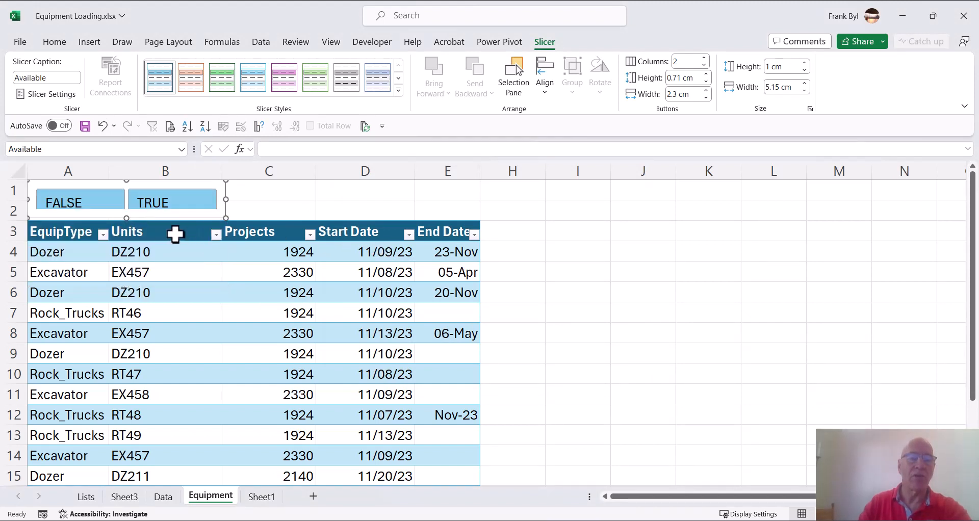
pyautogui.click(706, 80)
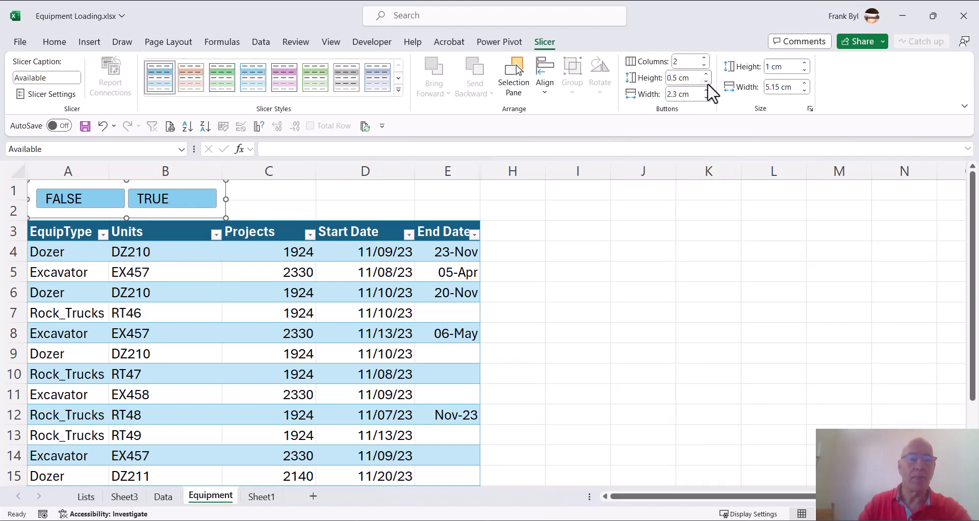
pyautogui.click(662, 329)
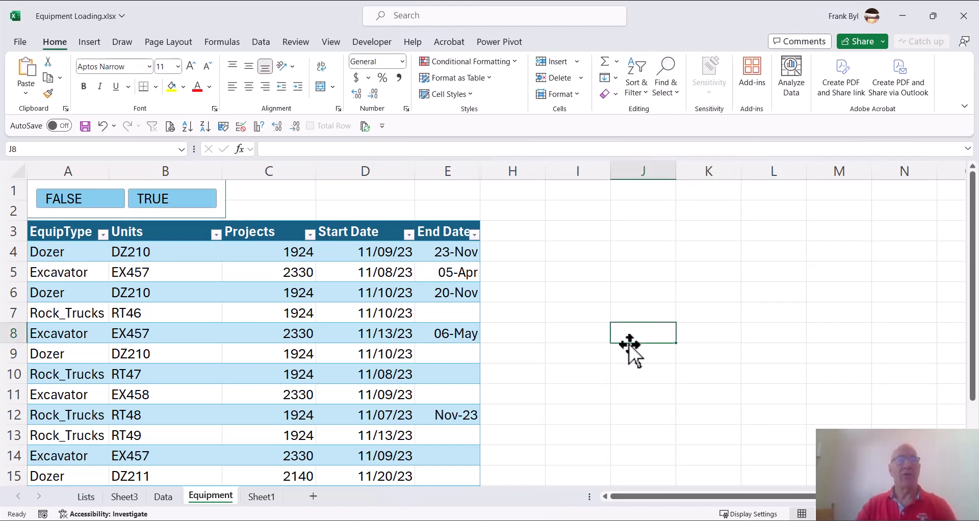
# - Freeze the panes at cell A4 so the slicer rows and table header stay in view, and check by scrolling through the records
pyautogui.scroll(-5, 337, 334)
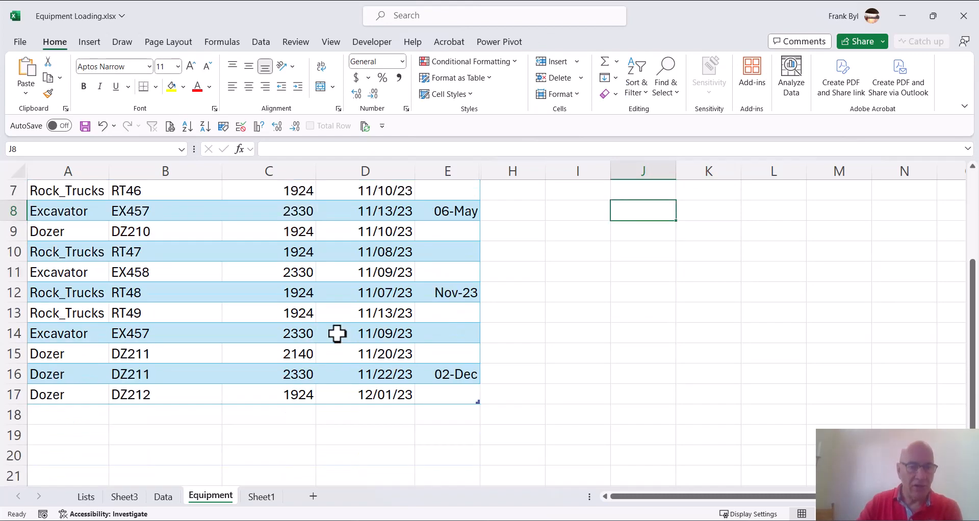
pyautogui.scroll(-1, 337, 334)
pyautogui.scroll(6, 338, 335)
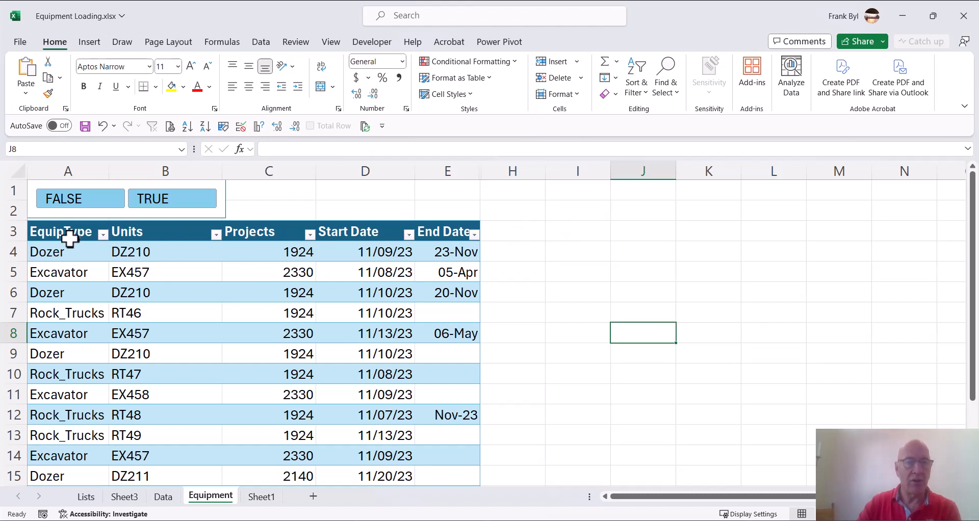
pyautogui.click(54, 254)
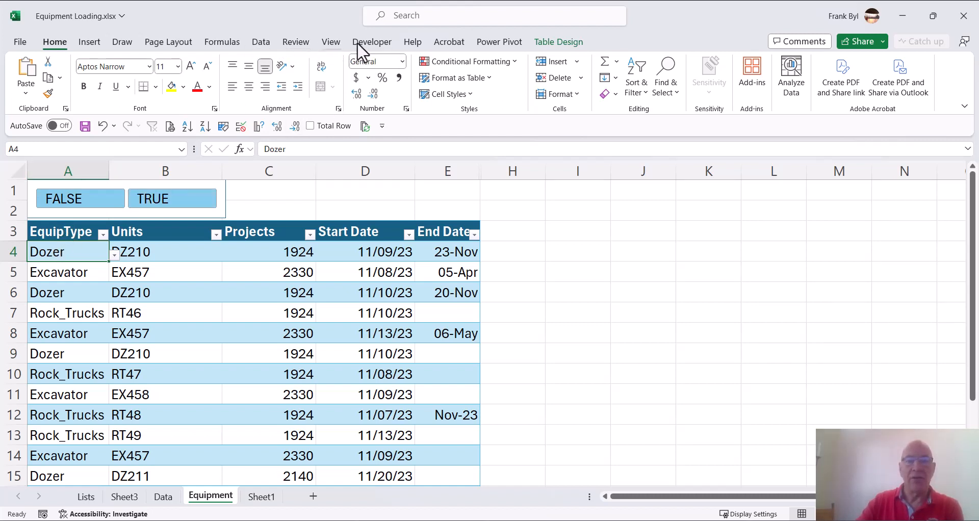
pyautogui.click(331, 44)
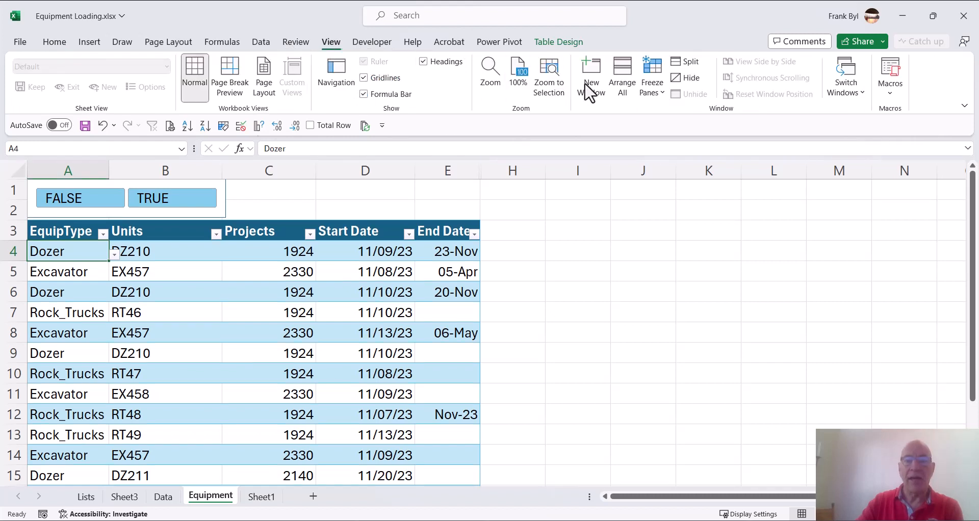
pyautogui.click(654, 97)
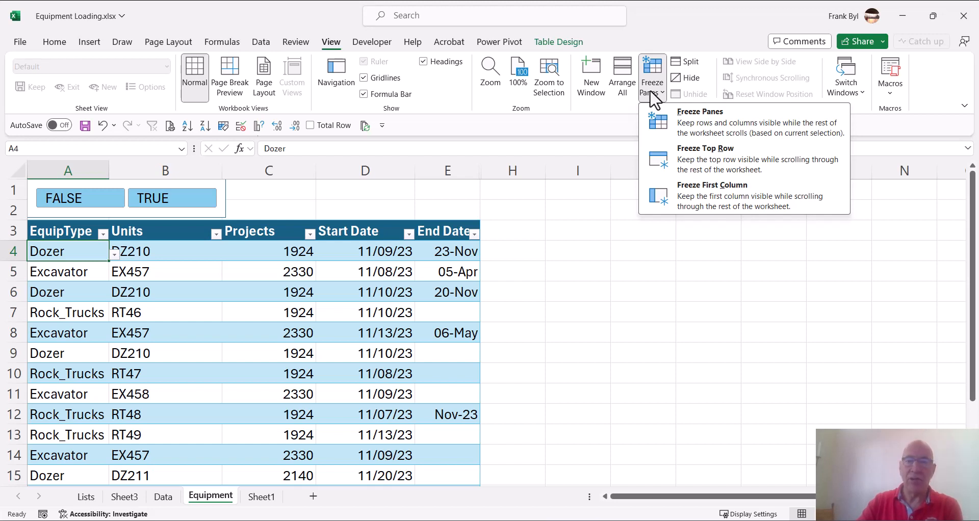
pyautogui.click(673, 129)
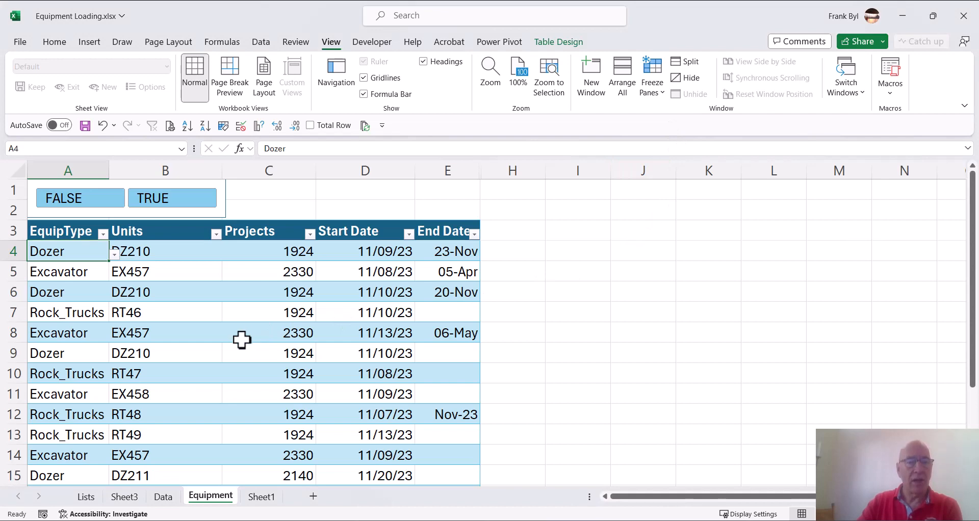
pyautogui.scroll(-6, 244, 339)
pyautogui.scroll(6, 242, 341)
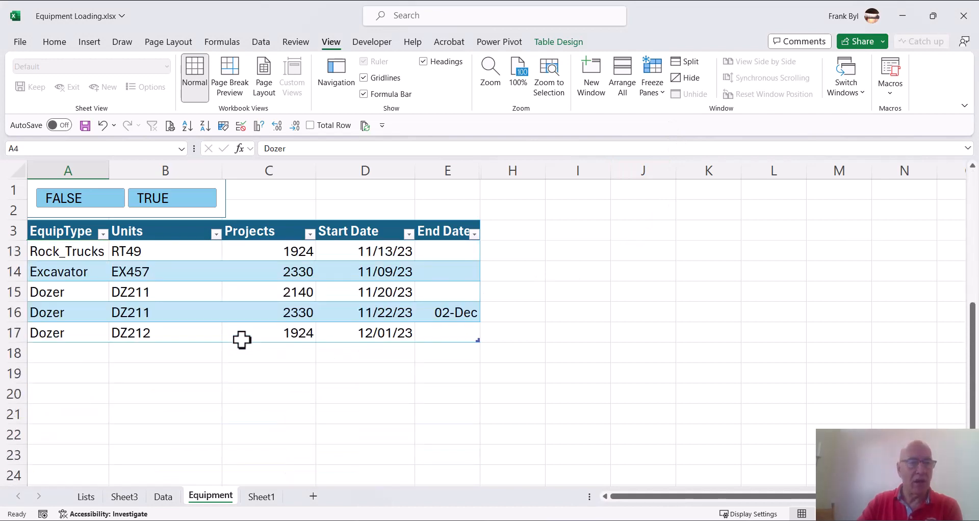
pyautogui.scroll(-5, 241, 340)
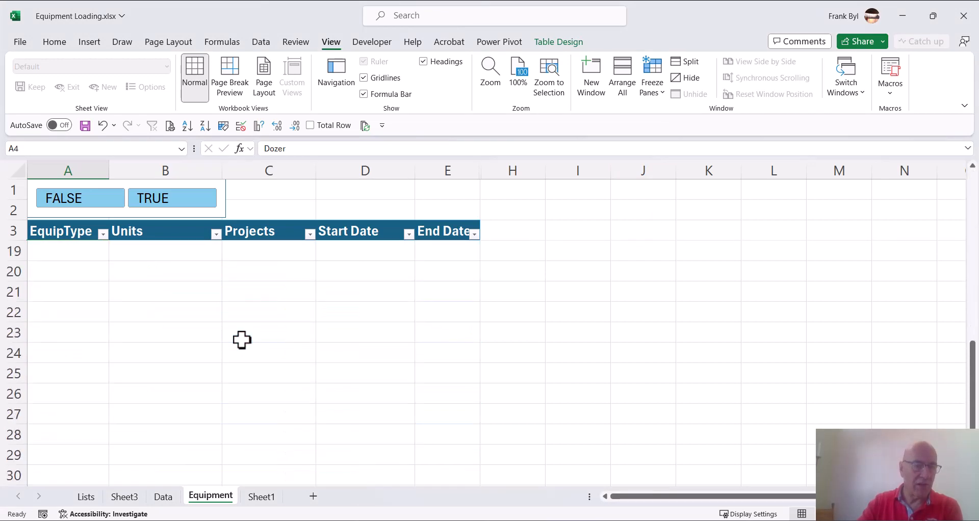
pyautogui.scroll(4, 242, 340)
pyautogui.scroll(1, 242, 340)
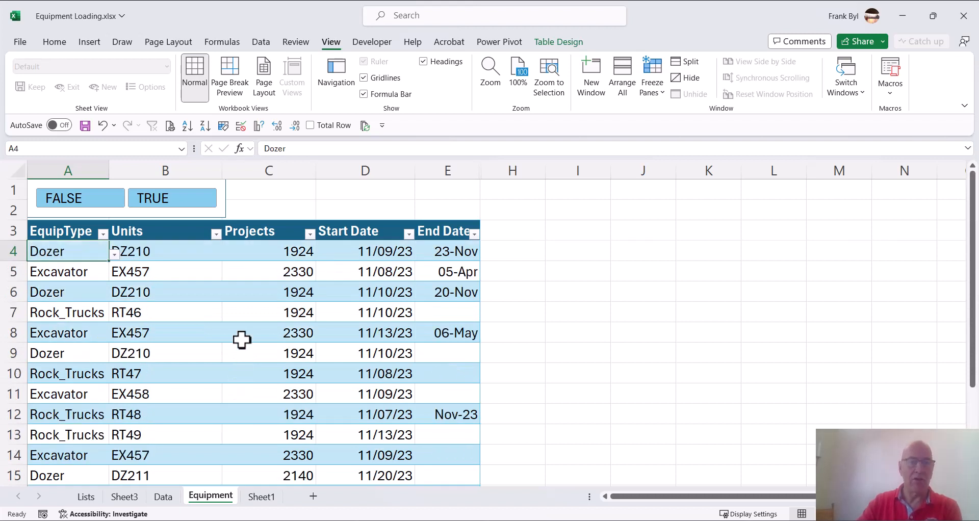